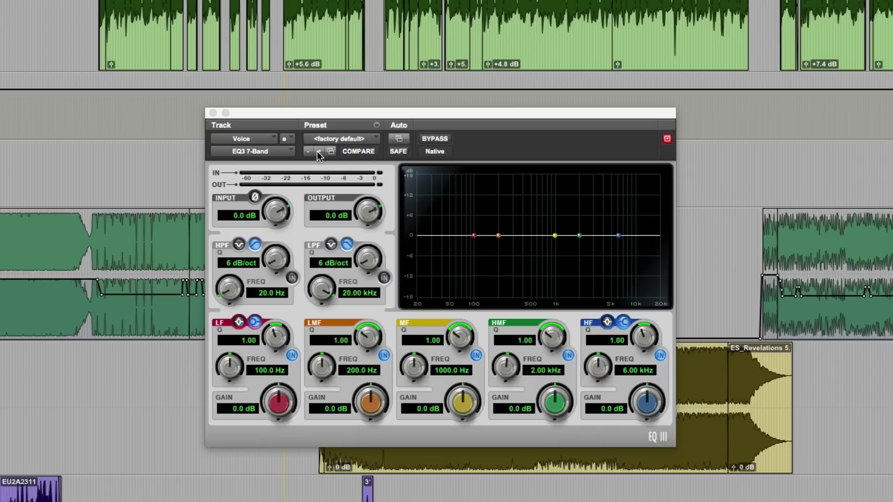
{"action": "left_click", "coordinate": [330, 154]}
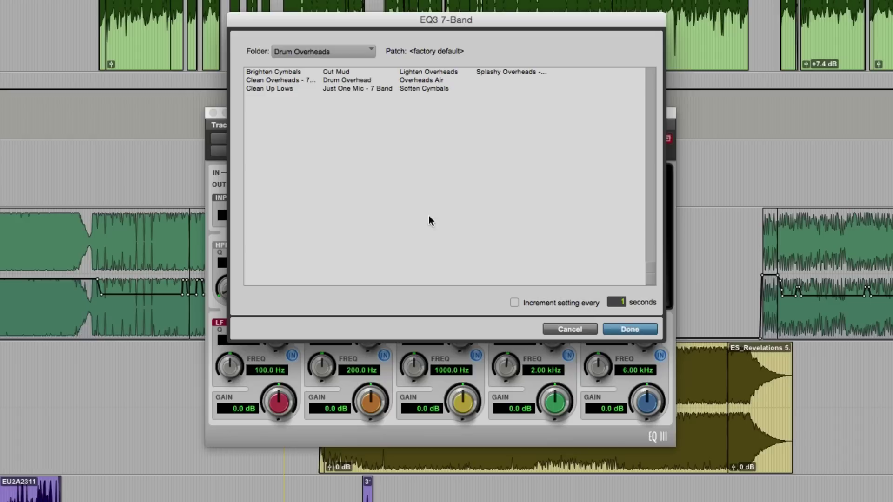
{"action": "left_click", "coordinate": [360, 54]}
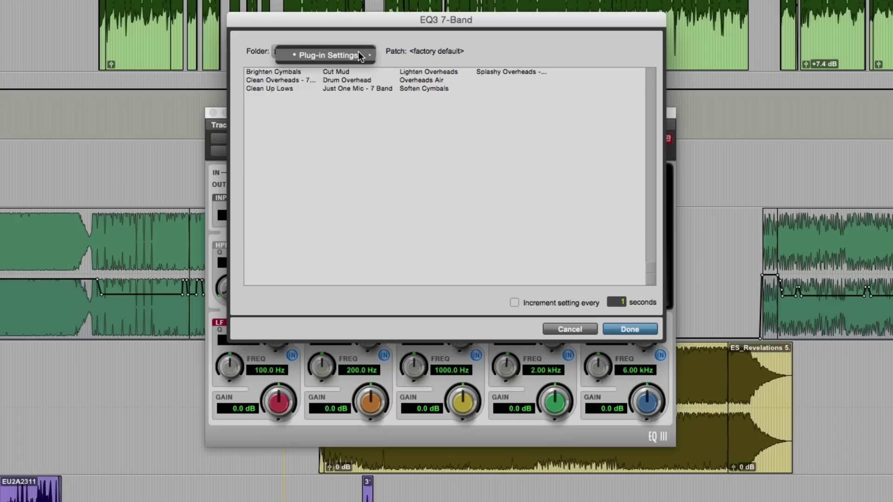
{"action": "mouse_move", "coordinate": [357, 56]}
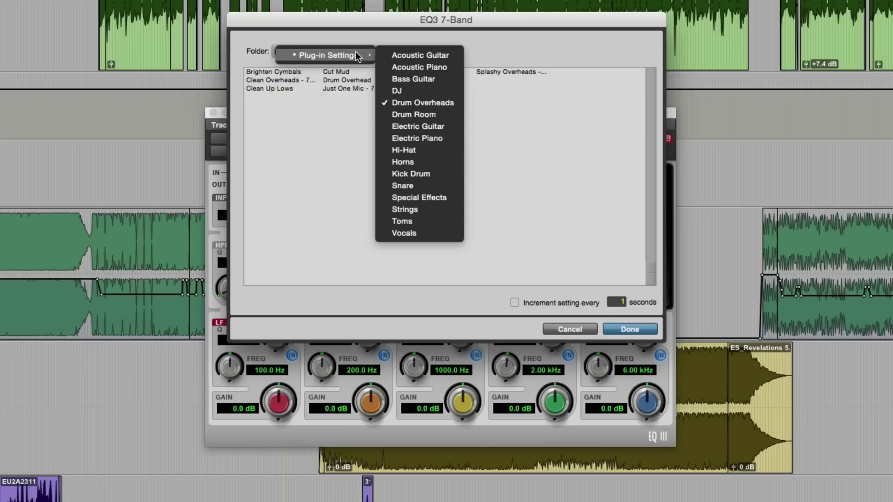
{"action": "left_click", "coordinate": [450, 103]}
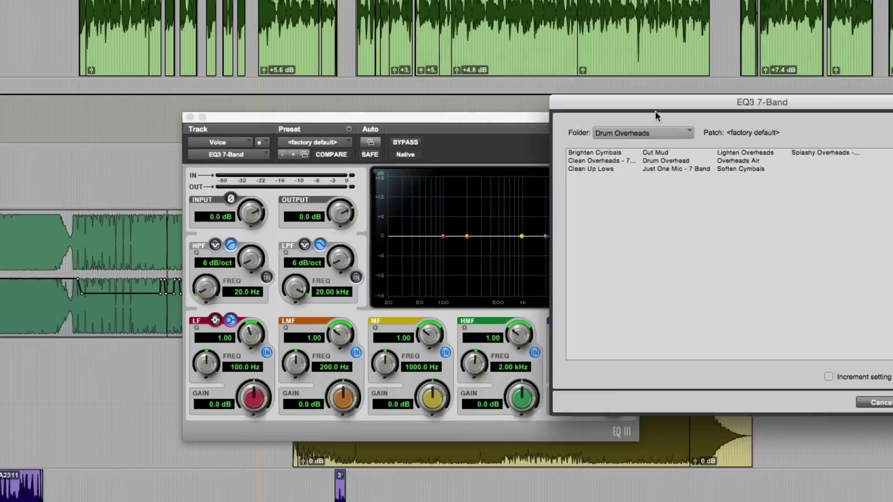
- Place the preset browser beside the Voice EQ and audition the Drum Overheads presets, ending on Soften Cymbals
{"action": "left_click_drag", "start_coordinate": [493, 125], "coordinate": [397, 124]}
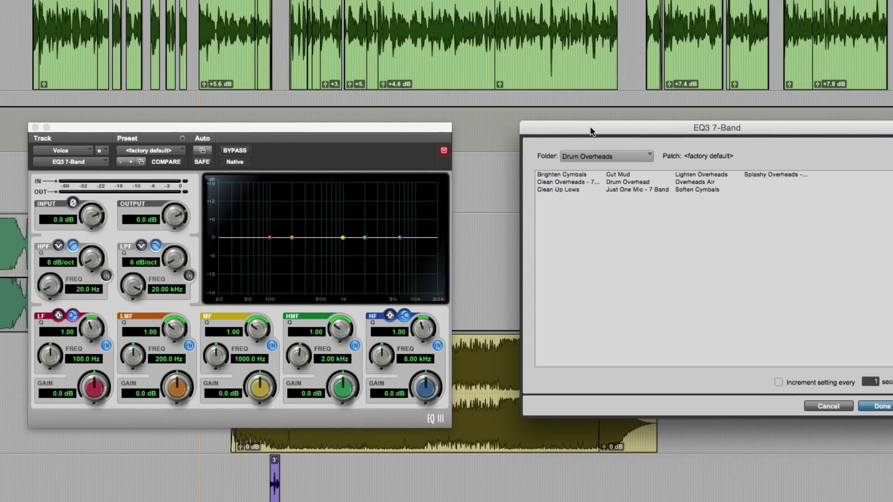
{"action": "left_click_drag", "start_coordinate": [590, 131], "coordinate": [534, 144]}
{"action": "left_click", "coordinate": [507, 188]}
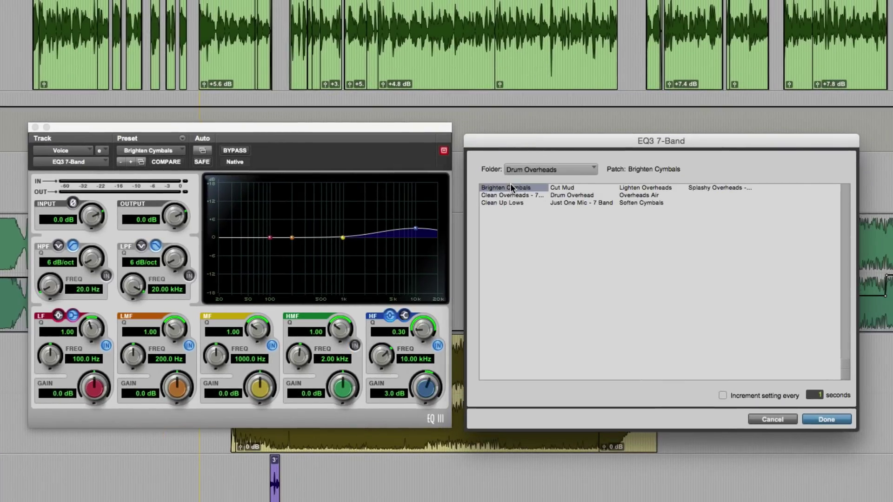
{"action": "left_click", "coordinate": [569, 195]}
{"action": "left_click", "coordinate": [644, 188]}
{"action": "left_click", "coordinate": [715, 188]}
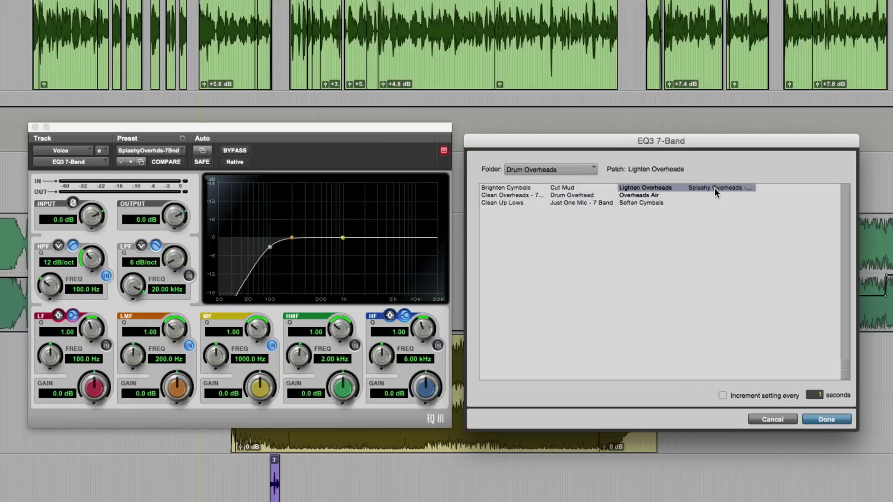
{"action": "left_click", "coordinate": [638, 205]}
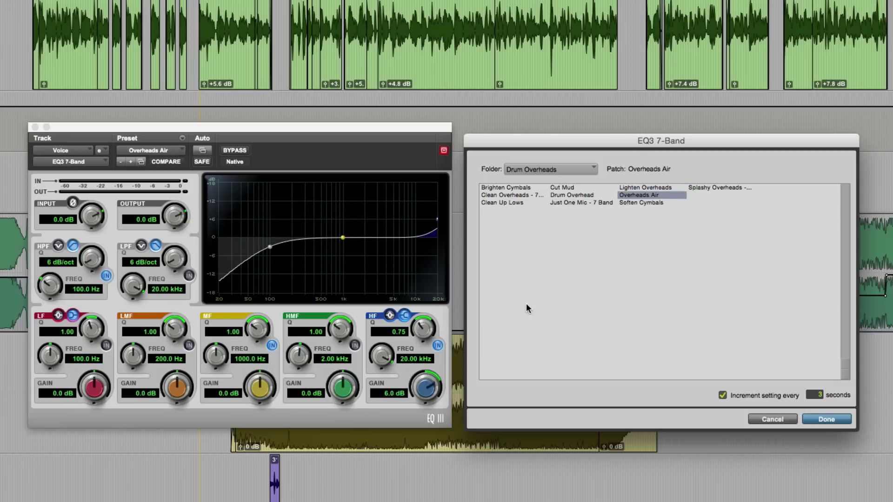
- Reload the Splashy Overheads 7-Band preset on the Voice EQ and close the browser
{"action": "left_click", "coordinate": [826, 419]}
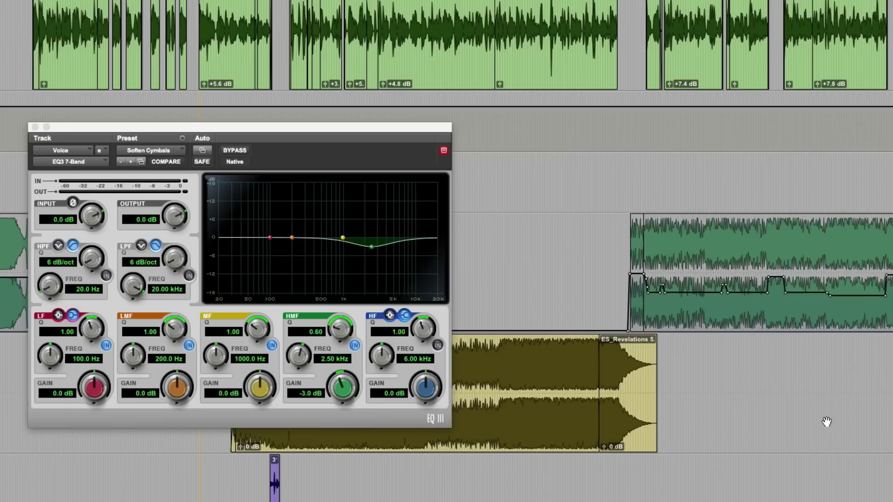
{"action": "left_click", "coordinate": [141, 161]}
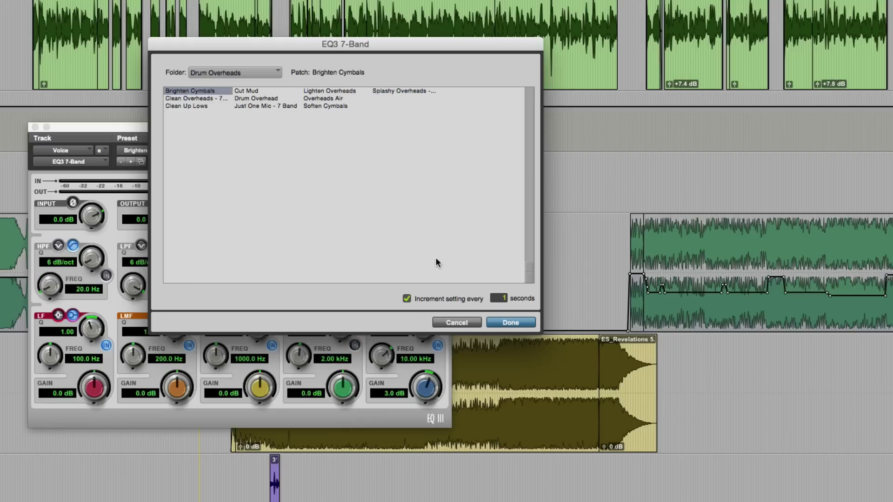
{"action": "left_click", "coordinate": [394, 91]}
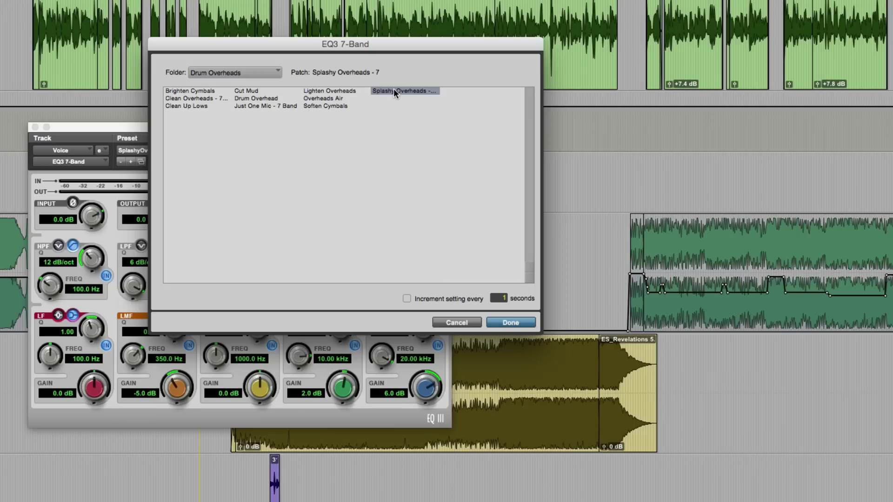
{"action": "left_click", "coordinate": [511, 322]}
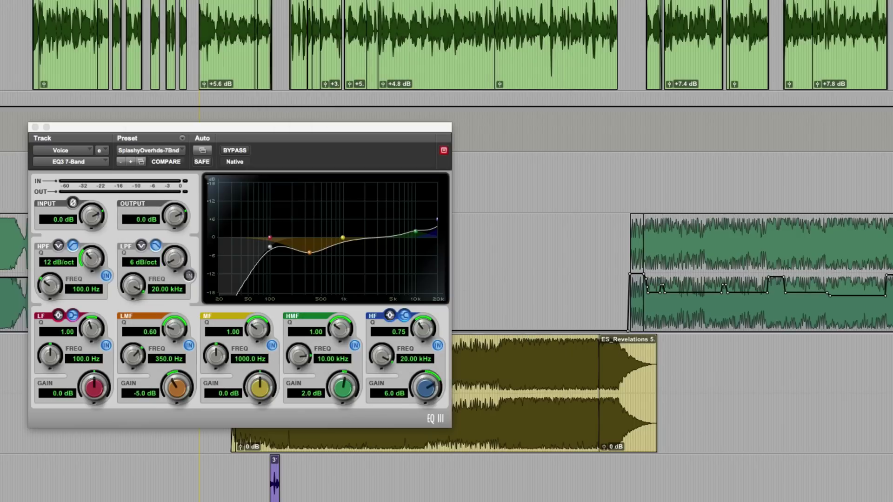
- Close the Voice EQ and bring up the Reverb track's D-Verb plug-in window
{"action": "left_click", "coordinate": [36, 127]}
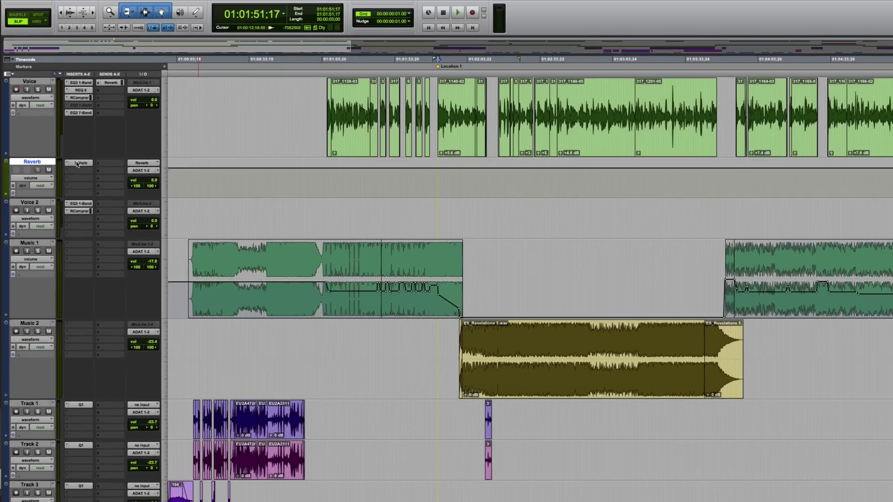
{"action": "left_click", "coordinate": [79, 162]}
{"action": "left_click_drag", "start_coordinate": [402, 181], "coordinate": [445, 229]}
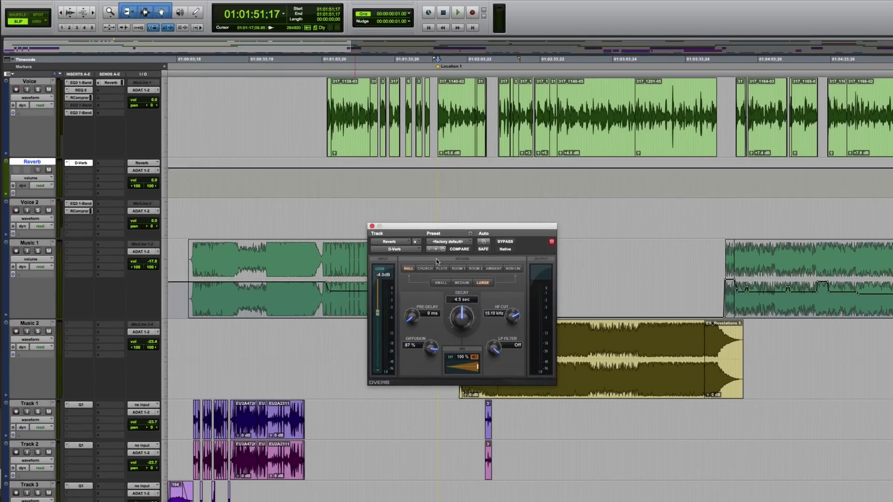
- During playback, raise the Voice reverb send from -8.6 to -4.9 dB with Voice soloed
{"action": "left_click", "coordinate": [105, 83]}
{"action": "left_click", "coordinate": [104, 83]}
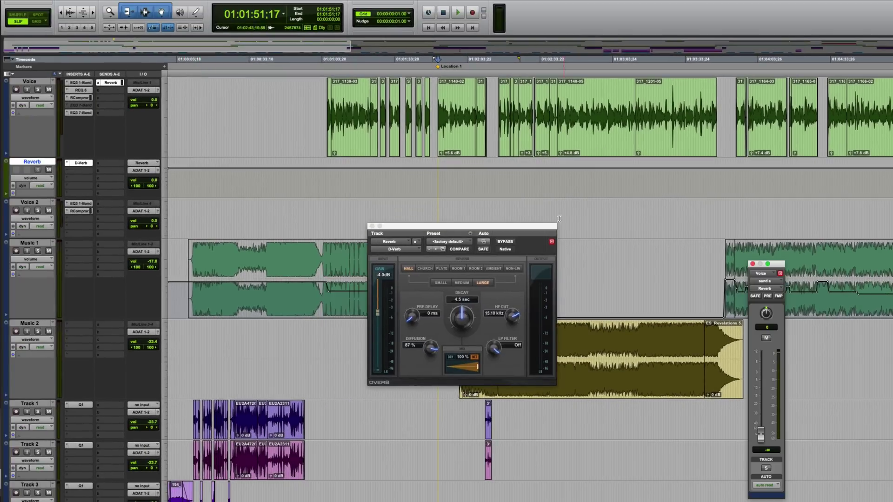
{"action": "key", "text": "space"}
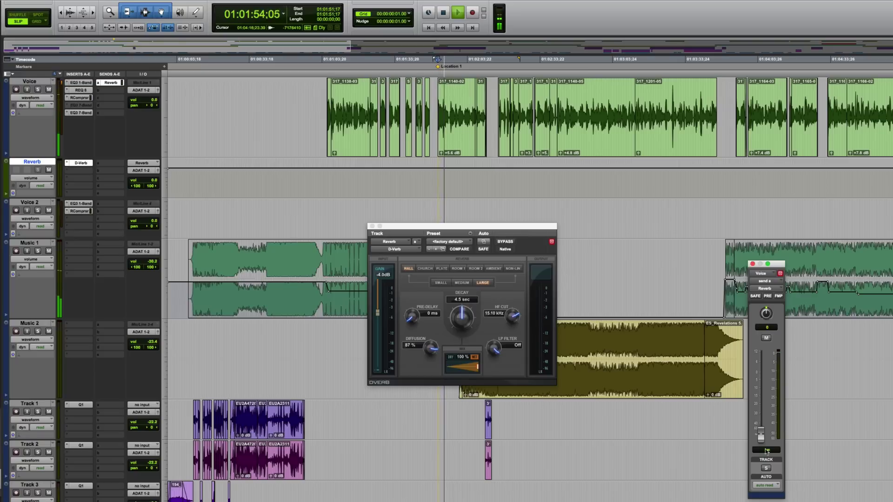
{"action": "left_click_drag", "start_coordinate": [760, 435], "coordinate": [761, 388]}
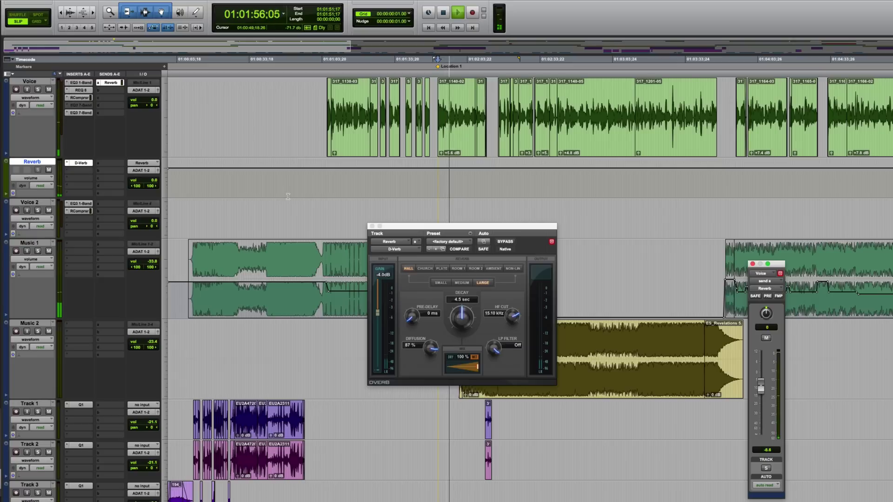
{"action": "left_click", "coordinate": [766, 469]}
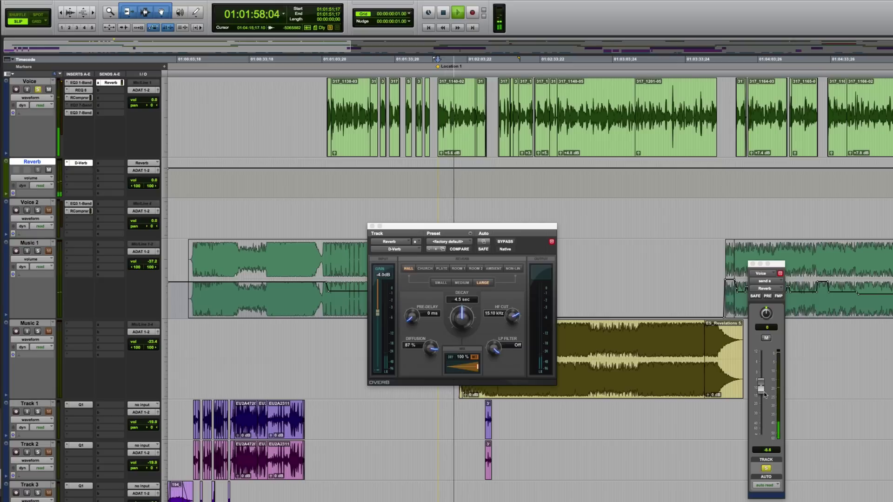
{"action": "left_click_drag", "start_coordinate": [761, 385], "coordinate": [760, 380]}
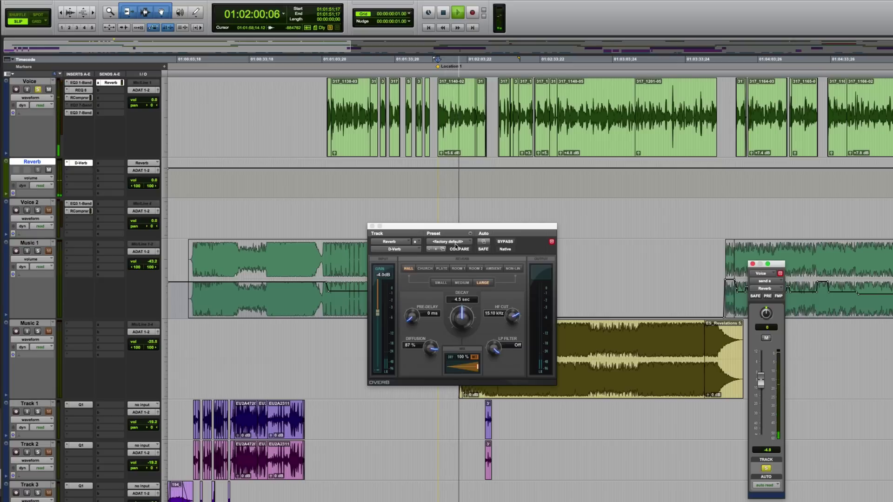
{"action": "key", "text": "space"}
- Auto-step D-Verb root presets every 2 seconds during playback, stopping on Large Hall Bright
{"action": "left_click", "coordinate": [436, 249]}
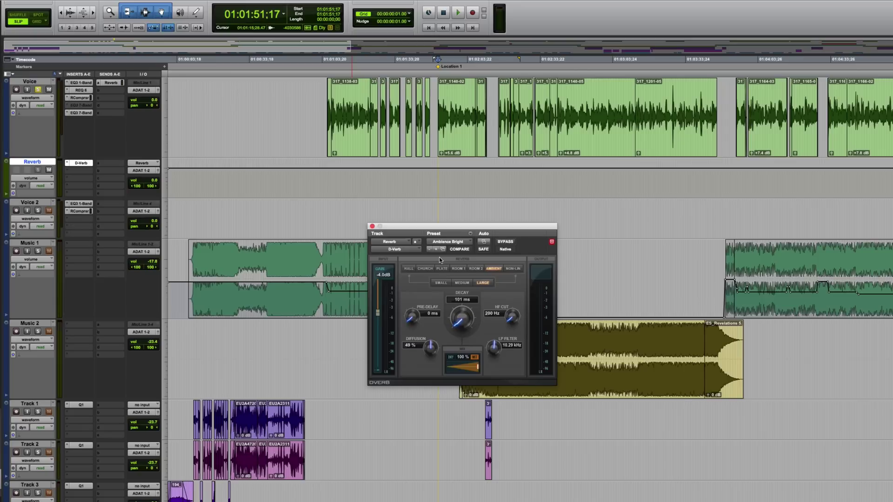
{"action": "key", "text": "space"}
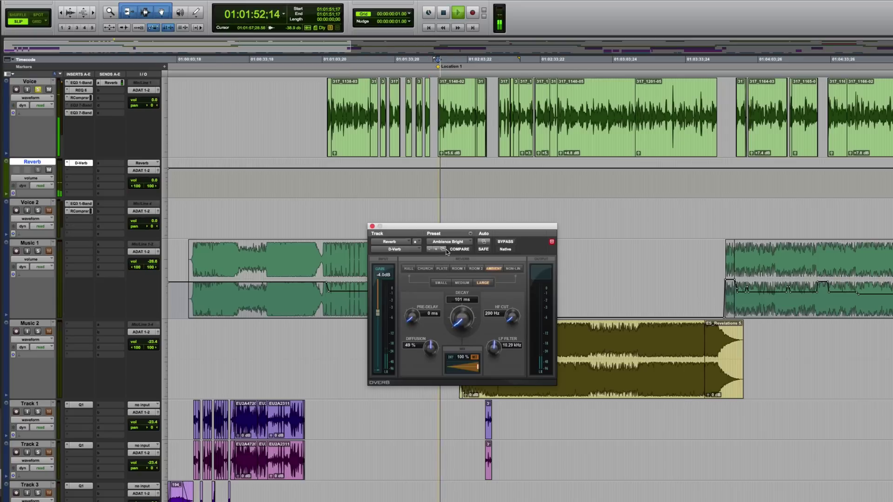
{"action": "left_click", "coordinate": [443, 250]}
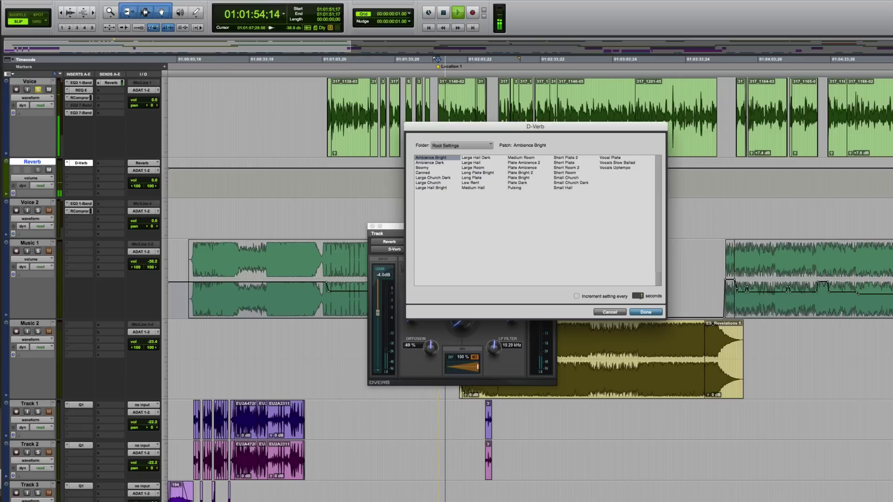
{"action": "type", "text": "2"}
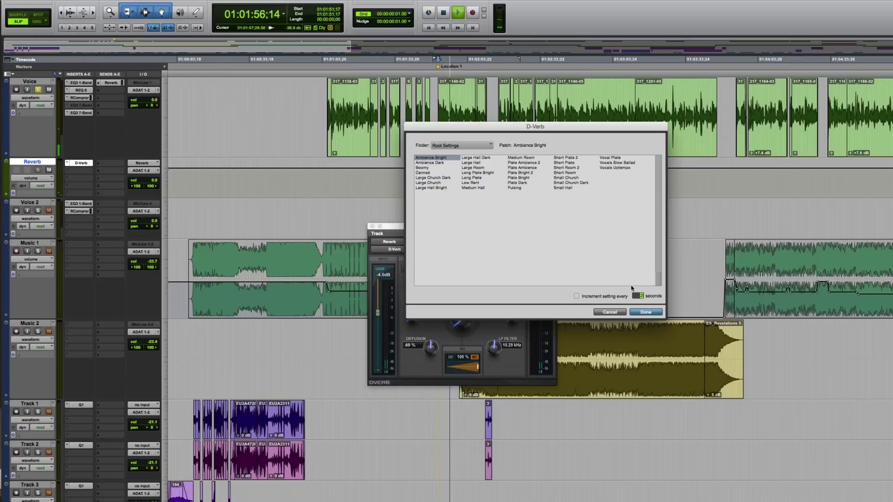
{"action": "left_click", "coordinate": [577, 296]}
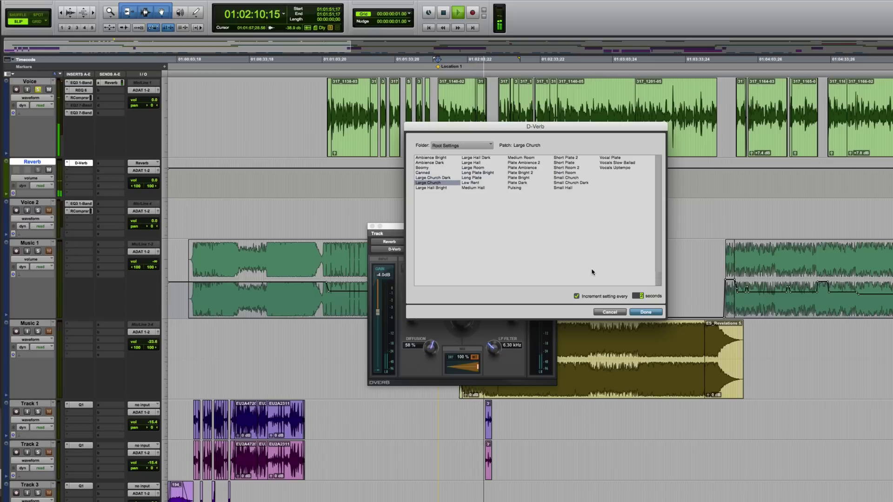
{"action": "left_click", "coordinate": [645, 315]}
{"action": "key", "text": "space"}
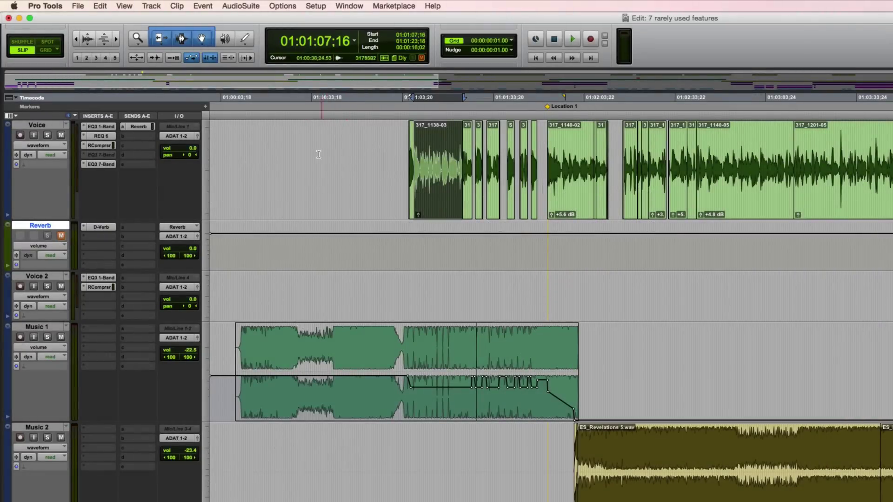
- Clear and then restore the time selection on clip 317_1138-03 with Restore Last Selection
{"action": "left_click", "coordinate": [315, 155]}
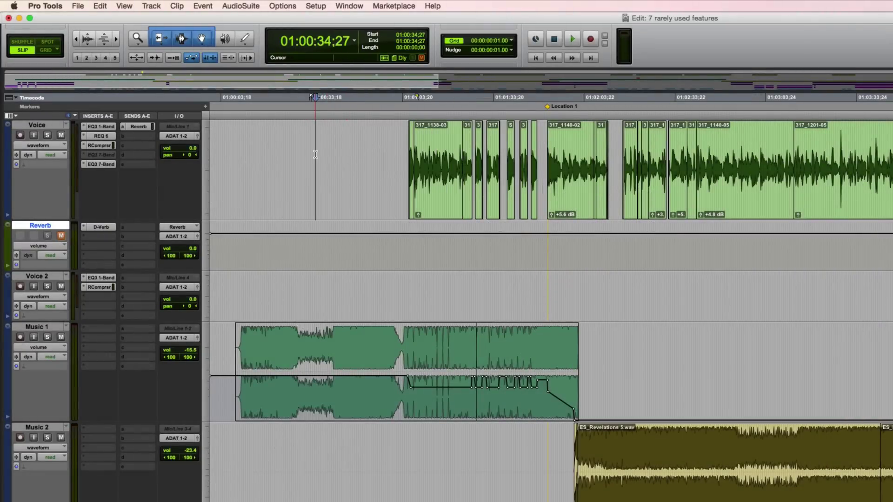
{"action": "left_click", "coordinate": [101, 6]}
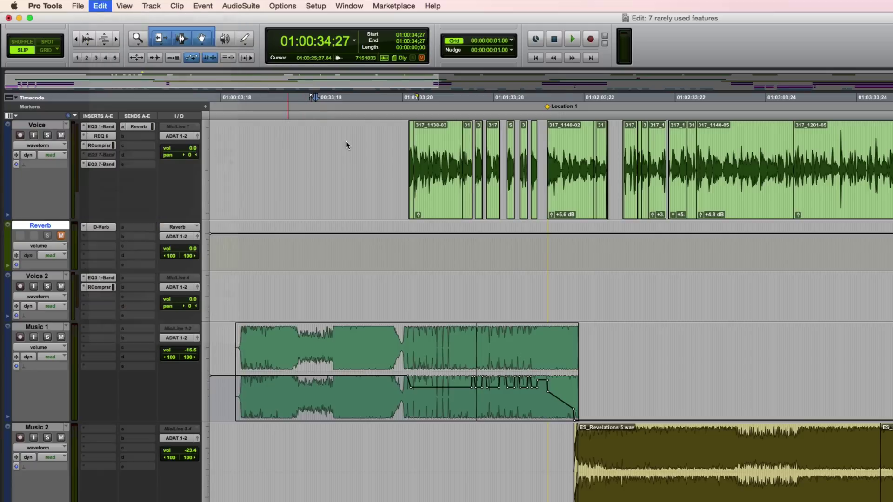
{"action": "left_click", "coordinate": [159, 44]}
{"action": "left_click", "coordinate": [302, 153]}
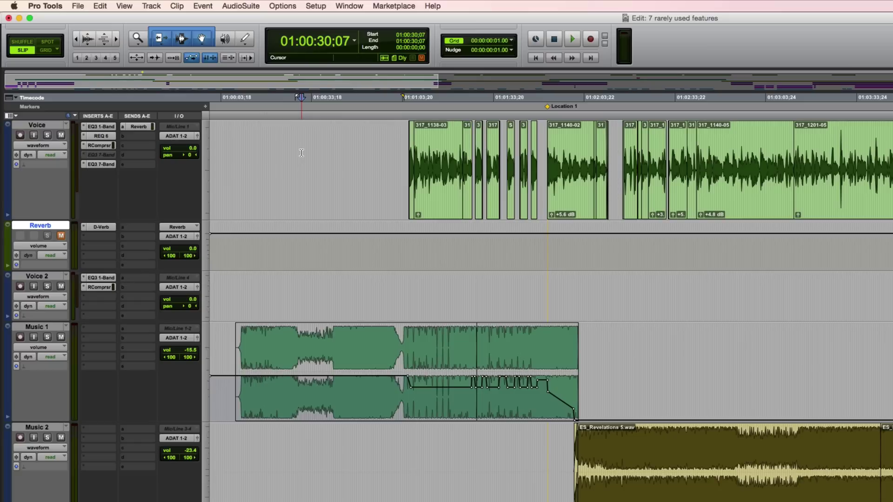
{"action": "key", "text": "alt+super+z"}
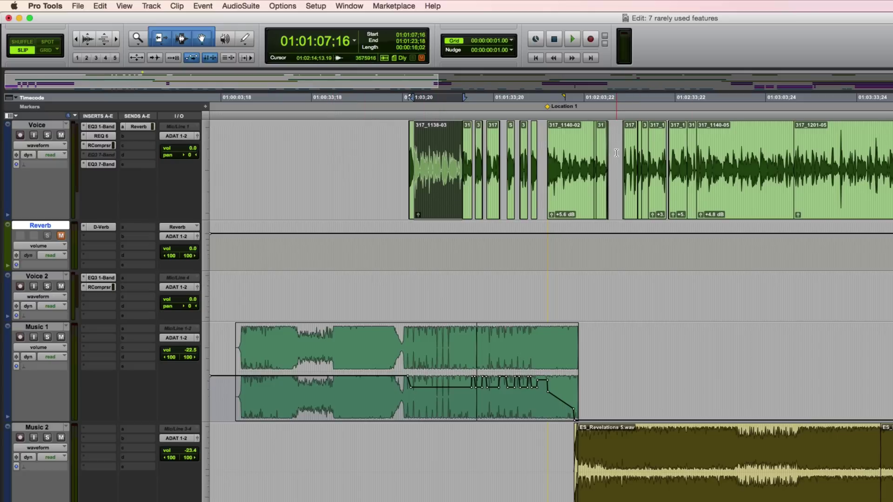
- Select the later Voice clips, then toggle selections with Option-Cmd-Z, ending on 01:02:14:13–01:02:39:09
{"action": "left_click_drag", "start_coordinate": [616, 152], "coordinate": [693, 168]}
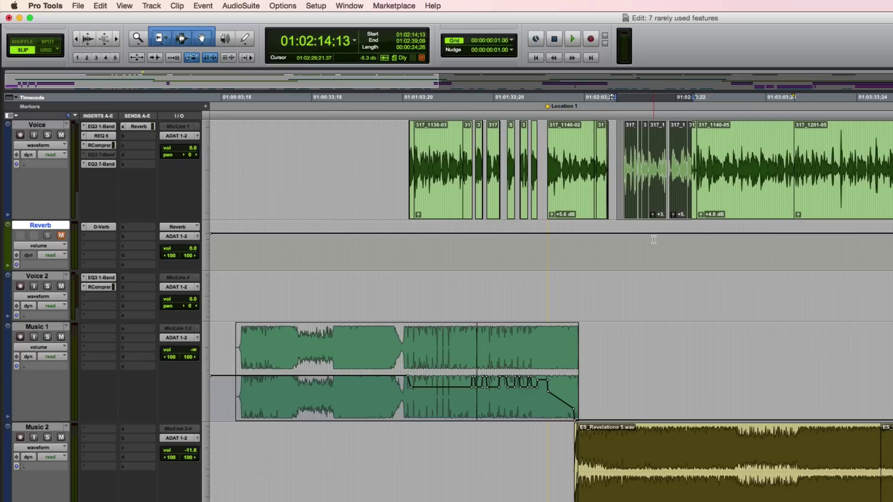
{"action": "left_click", "coordinate": [101, 6]}
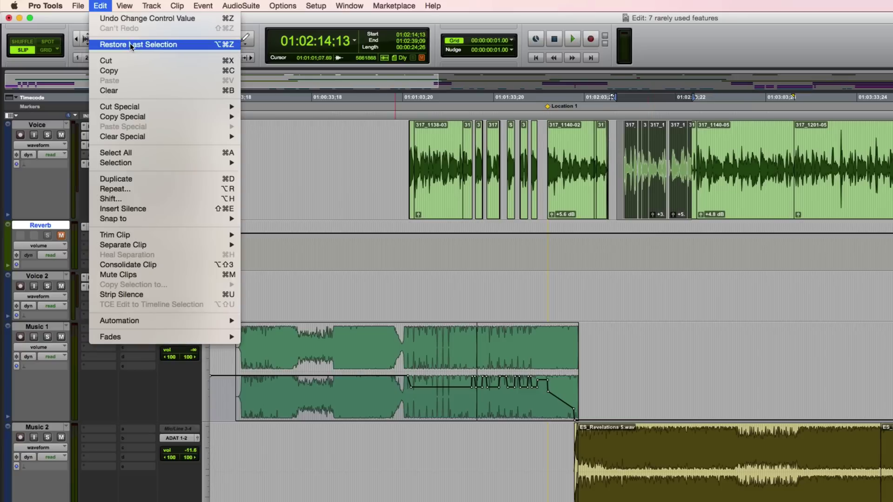
{"action": "left_click", "coordinate": [167, 44]}
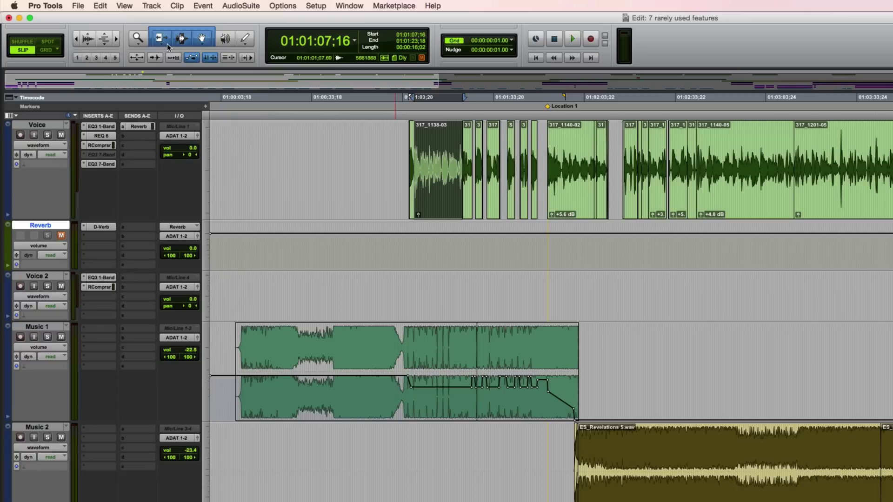
{"action": "key", "text": "alt+super+z"}
{"action": "key", "text": "shift+alt+super+z"}
{"action": "key", "text": "alt+super+z"}
{"action": "key", "text": "shift+alt+super+z"}
{"action": "key", "text": "alt+super+z"}
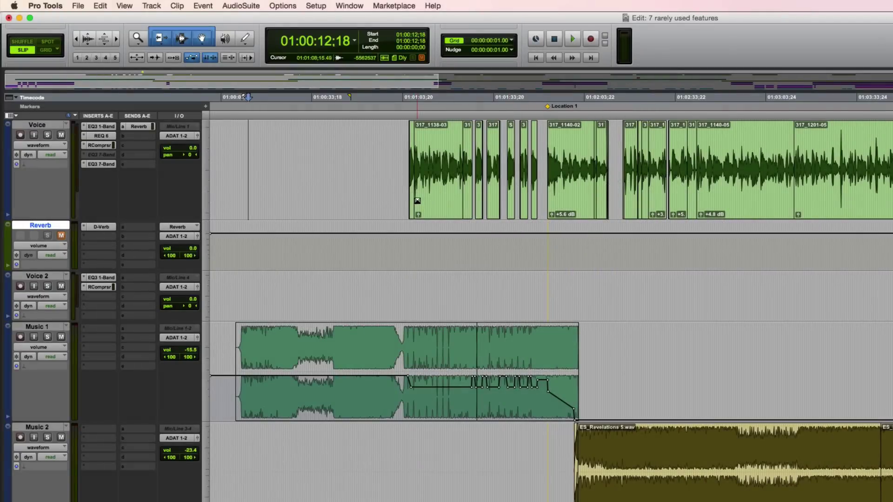
- Consolidate clip 317_1138-03 and its edits into the single clip Voice_01
{"action": "left_click", "coordinate": [410, 201]}
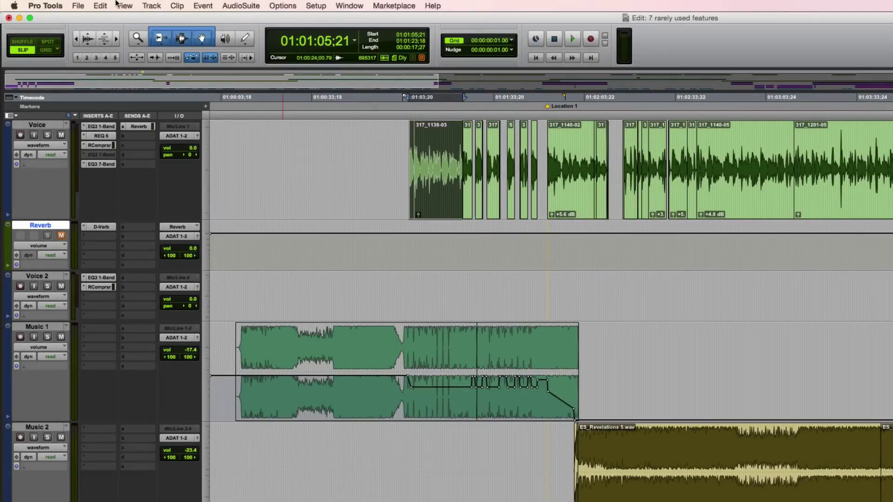
{"action": "left_click", "coordinate": [98, 5]}
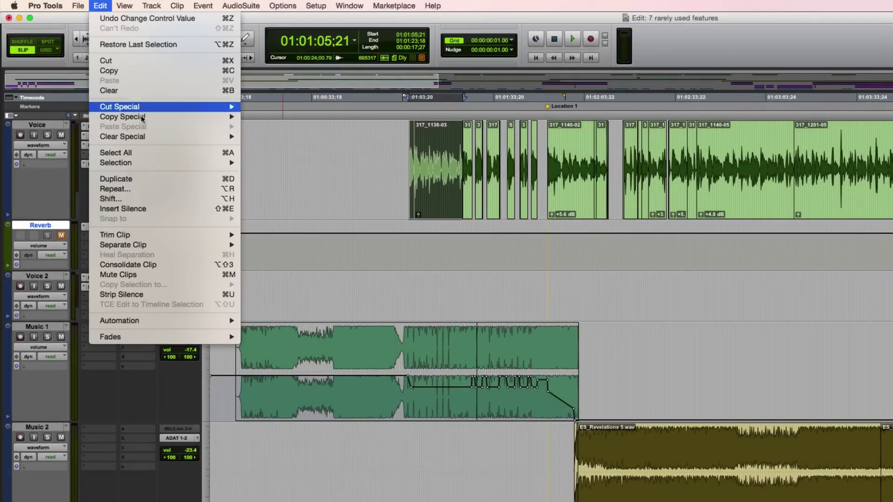
{"action": "left_click", "coordinate": [192, 268]}
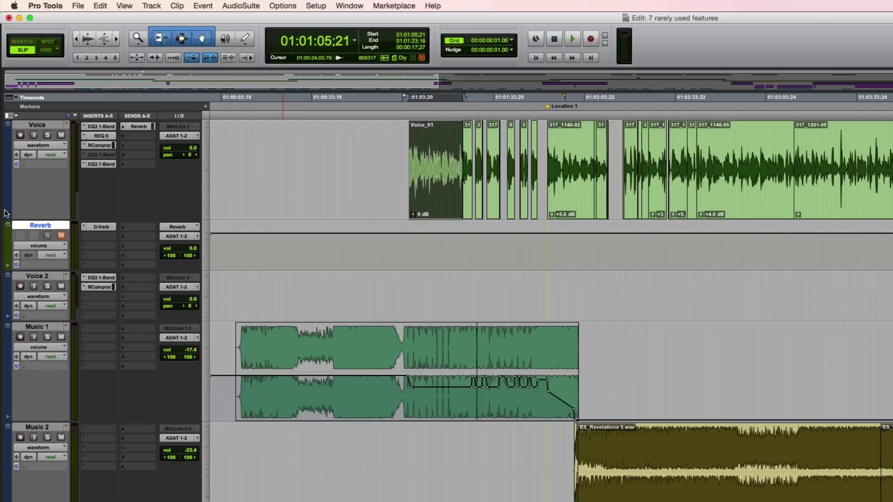
- Consolidate an empty Voice range into silent clip Voice_02, then solo Voice and audition it
{"action": "left_click_drag", "start_coordinate": [349, 162], "coordinate": [293, 162]}
{"action": "left_click", "coordinate": [106, 3]}
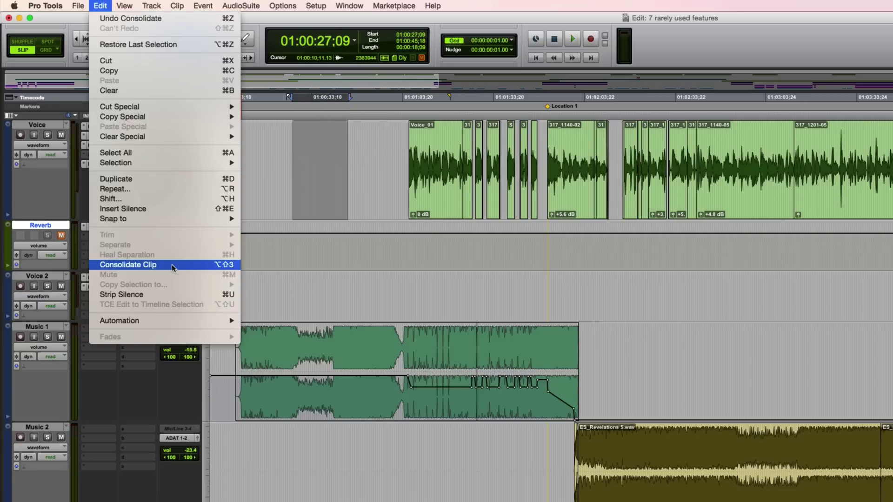
{"action": "left_click", "coordinate": [223, 264]}
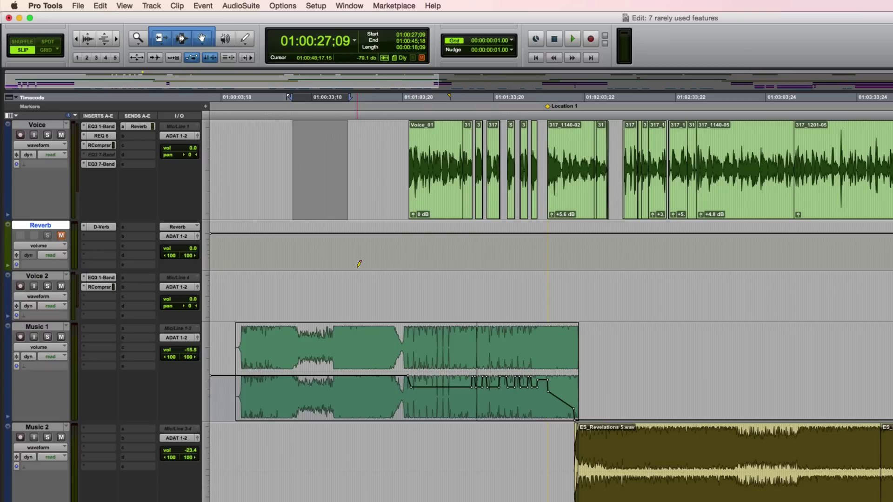
{"action": "key", "text": "super+bracketright"}
{"action": "key", "text": "super+bracketright"}
{"action": "key", "text": "super+bracketright"}
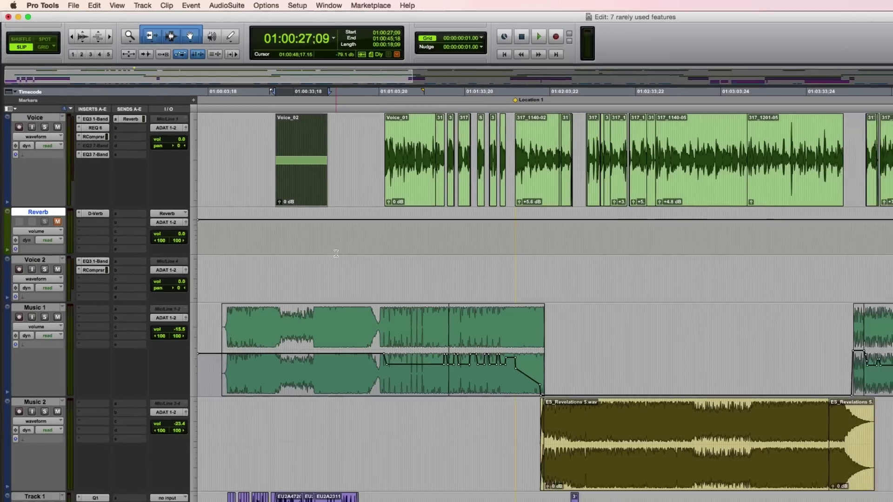
{"action": "left_click", "coordinate": [47, 135]}
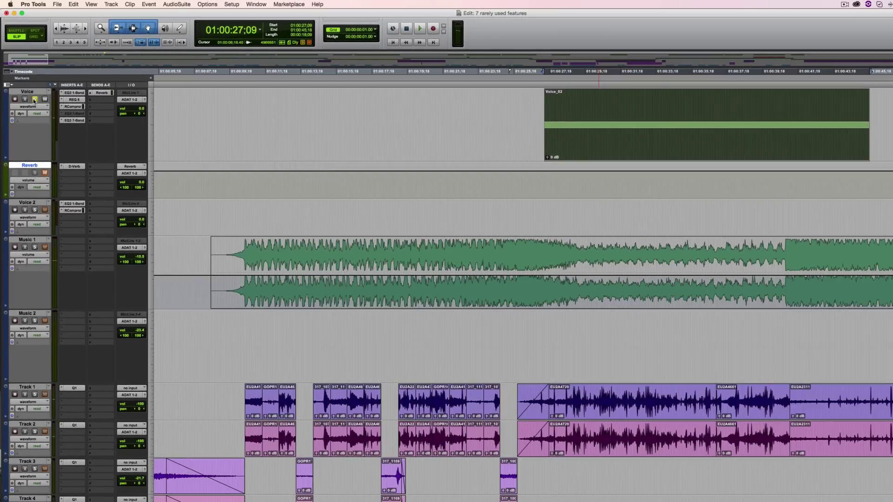
{"action": "key", "text": "space"}
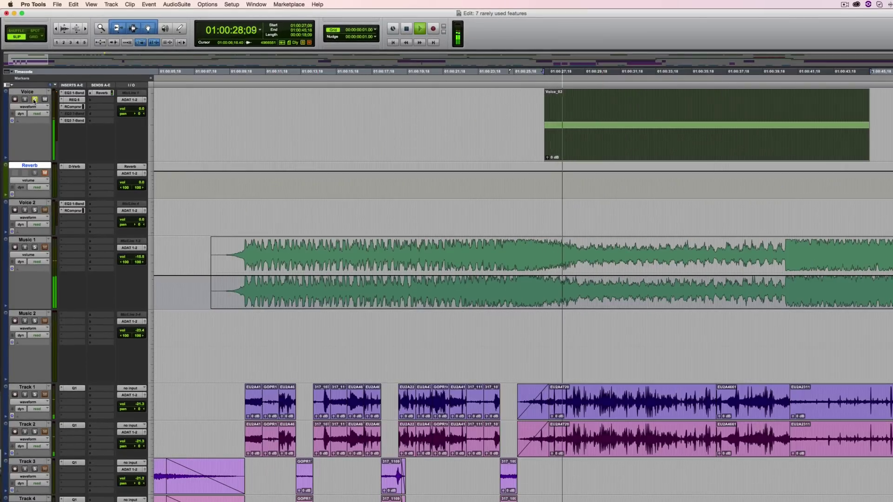
{"action": "key", "text": "space"}
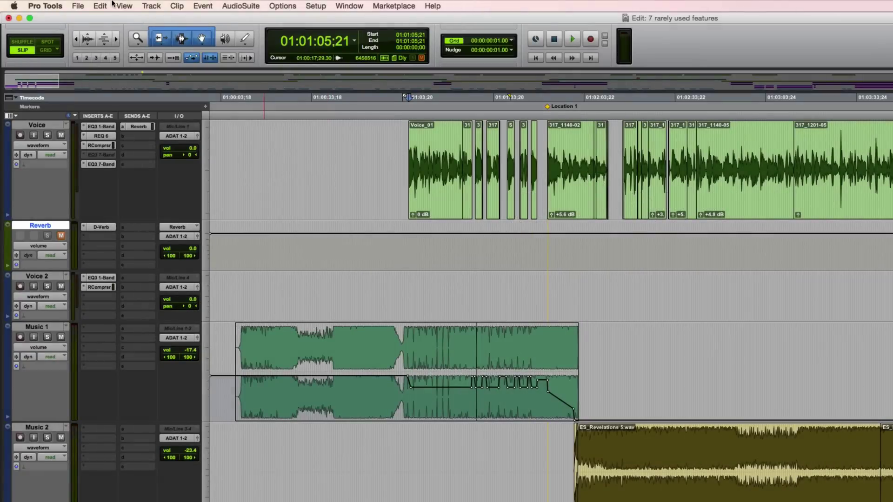
- Show waveforms as Rectified and zoom in closely around the Voice_01 clip
{"action": "left_click", "coordinate": [124, 6]}
{"action": "mouse_move", "coordinate": [160, 87]}
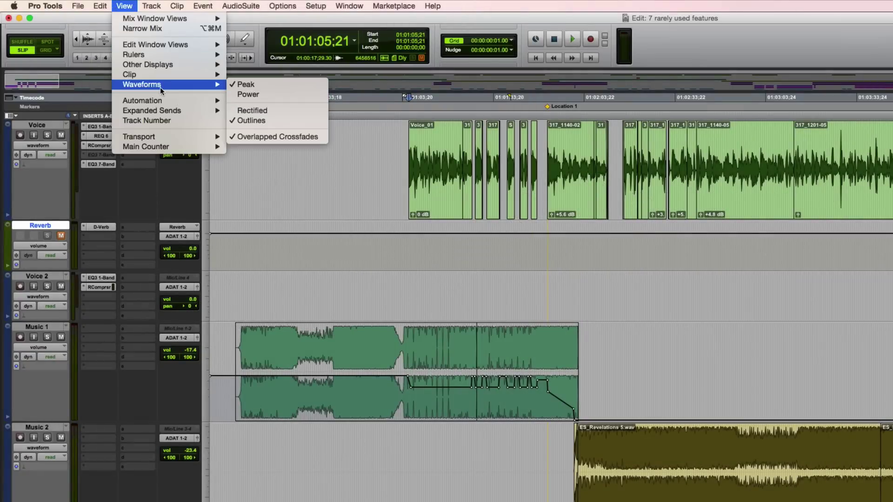
{"action": "left_click", "coordinate": [320, 109]}
{"action": "left_click", "coordinate": [320, 164]}
{"action": "key", "text": "super+bracketright"}
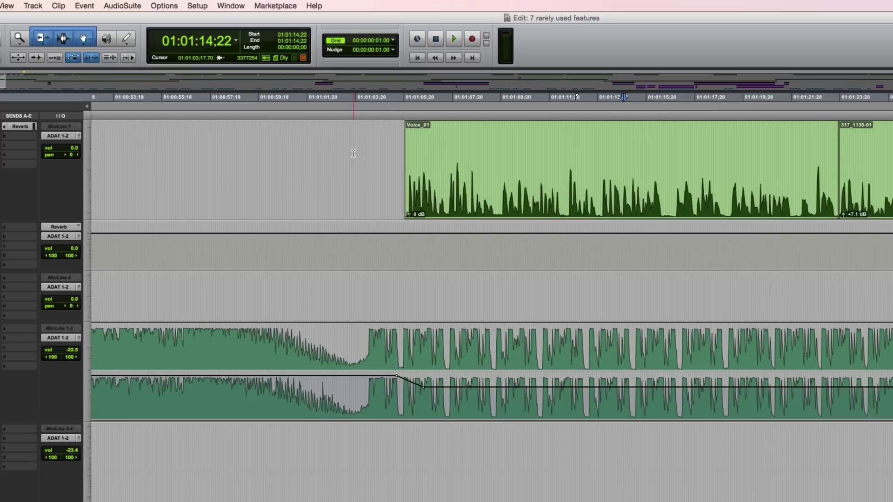
- Shrink the Voice track to a very small height, then make it large again
{"action": "left_click", "coordinate": [85, 174]}
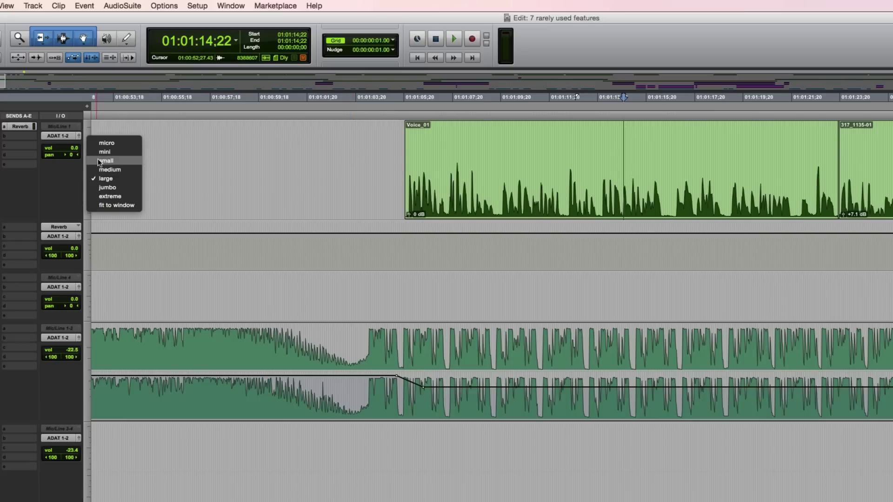
{"action": "left_click", "coordinate": [105, 143]}
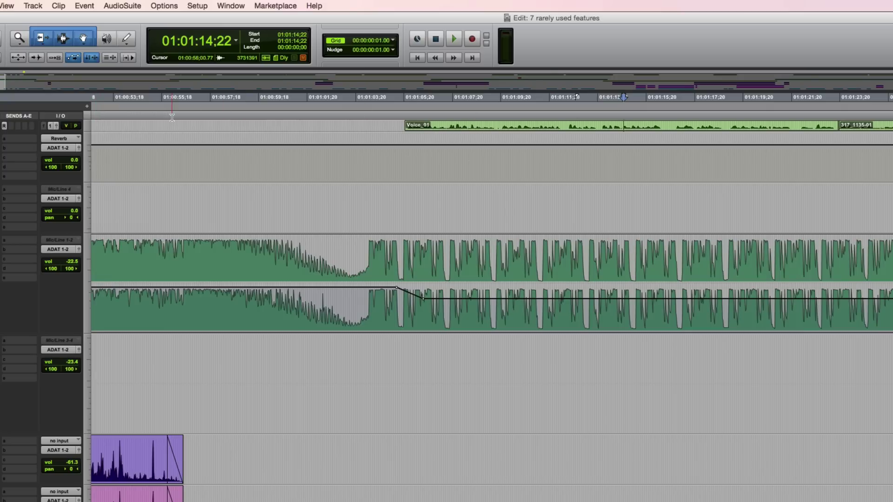
{"action": "left_click", "coordinate": [88, 134]}
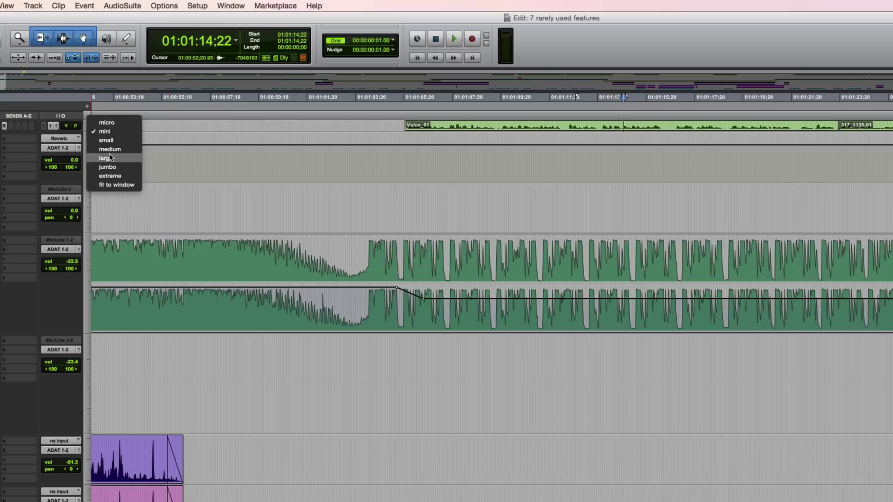
{"action": "left_click", "coordinate": [107, 167]}
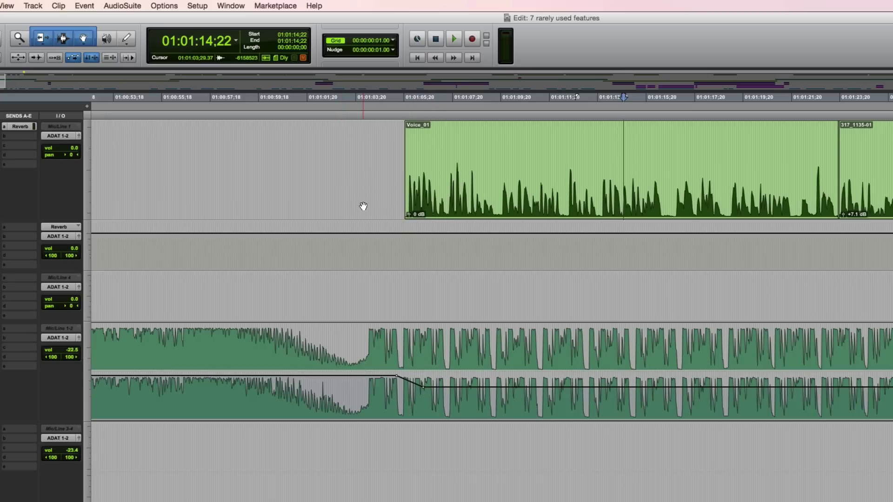
{"action": "left_click", "coordinate": [107, 6]}
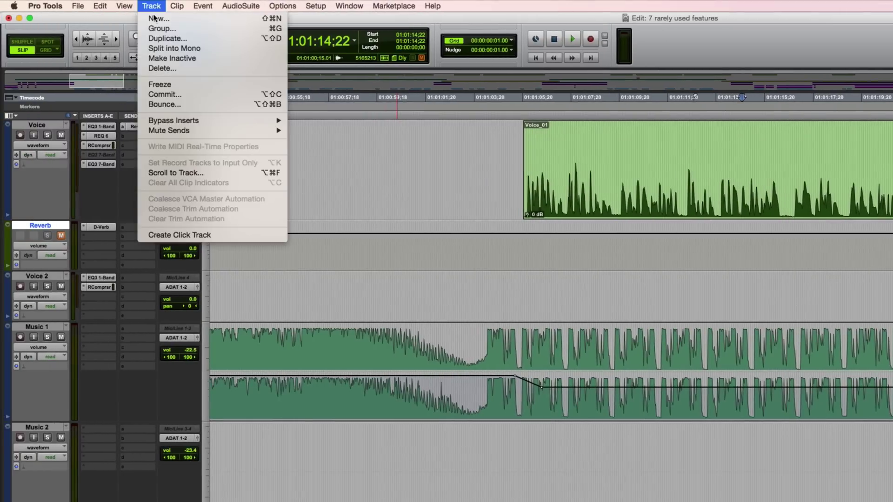
- Turn off Rectified waveforms and switch the waveform display to Power
{"action": "mouse_move", "coordinate": [79, 6]}
{"action": "mouse_move", "coordinate": [177, 85]}
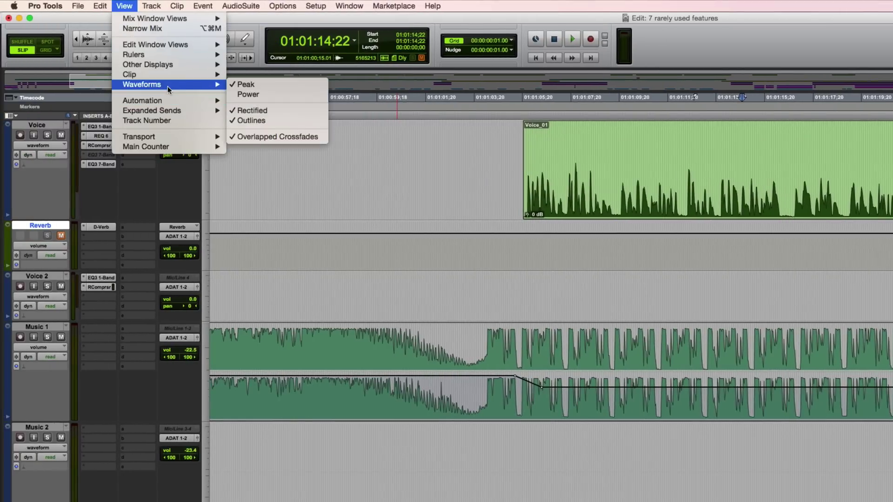
{"action": "left_click", "coordinate": [286, 112]}
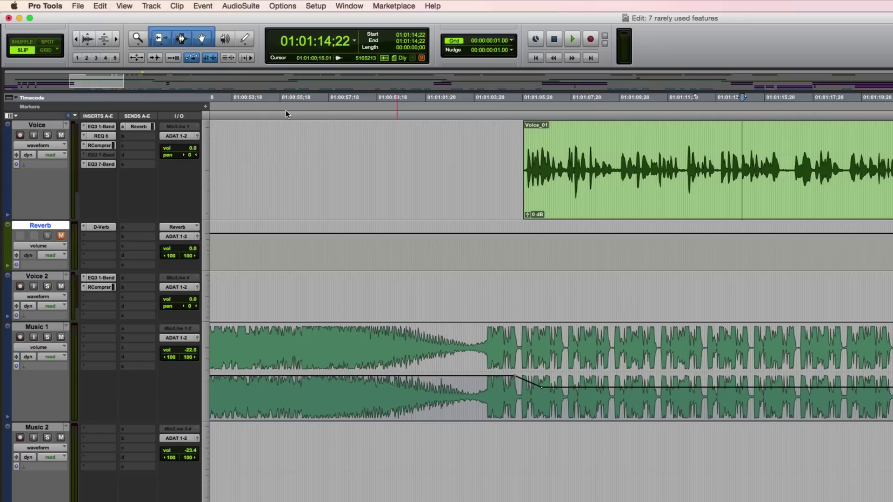
{"action": "left_click", "coordinate": [125, 4]}
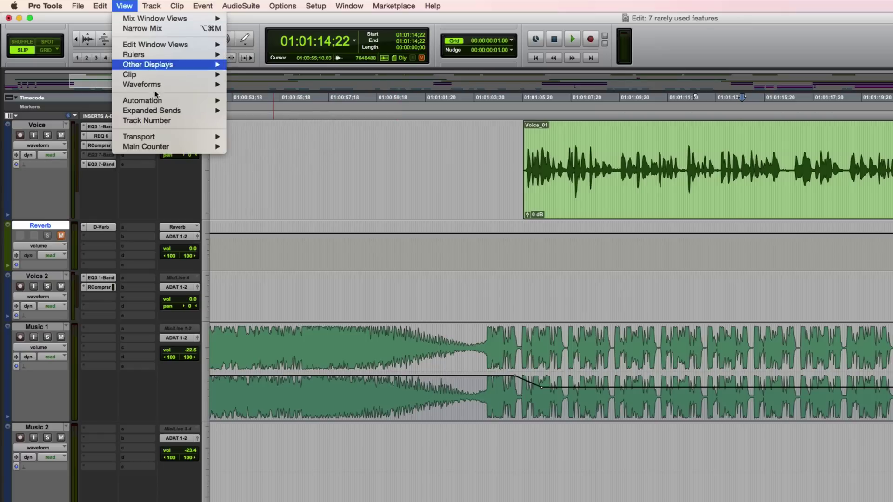
{"action": "mouse_move", "coordinate": [144, 85]}
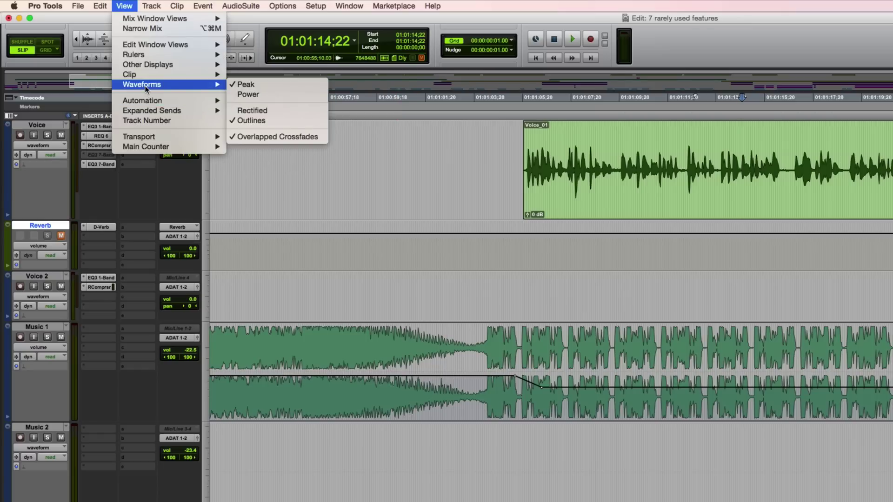
{"action": "left_click", "coordinate": [280, 93]}
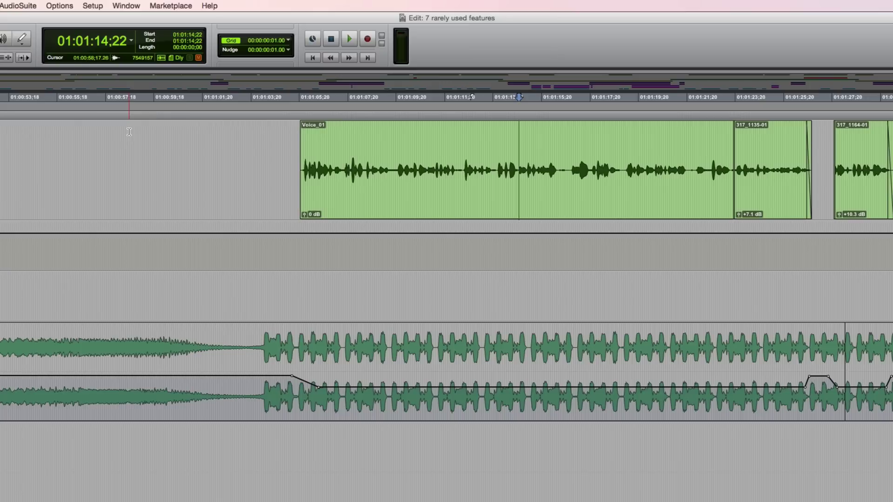
- Change the waveform display from Power to Peak so clips draw full-height
{"action": "left_click", "coordinate": [64, 7]}
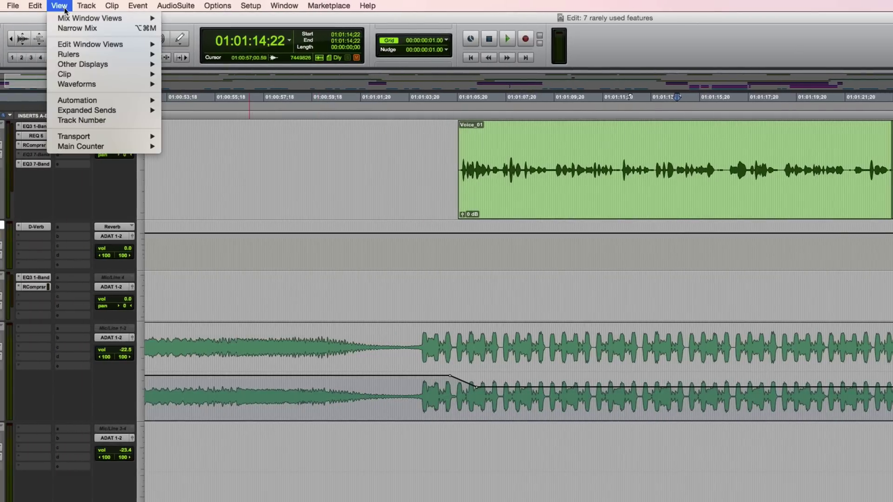
{"action": "mouse_move", "coordinate": [93, 84]}
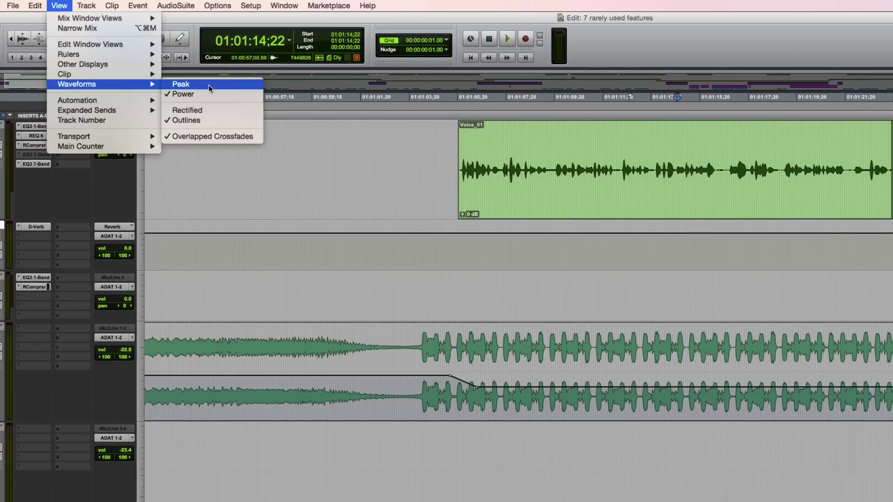
{"action": "left_click", "coordinate": [209, 85]}
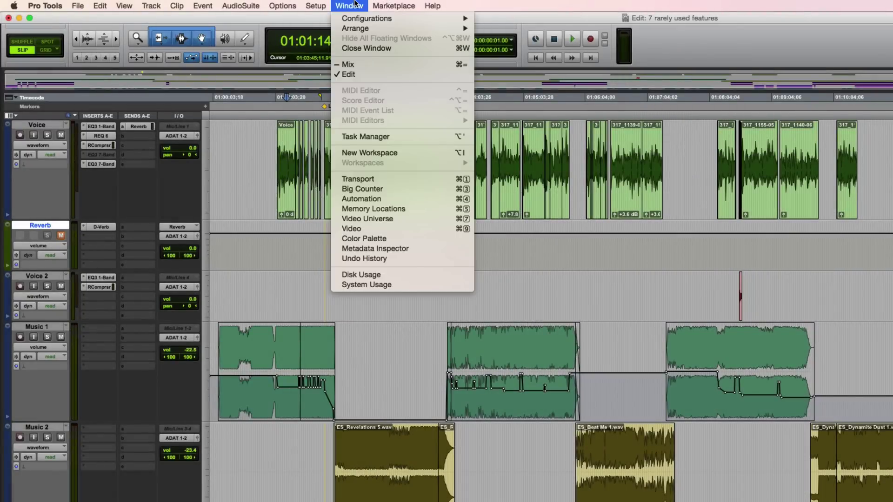
- Open the Metadata Inspector showing 48 kHz, 24-bit, 120 bpm details and click into Location
{"action": "left_click", "coordinate": [413, 248]}
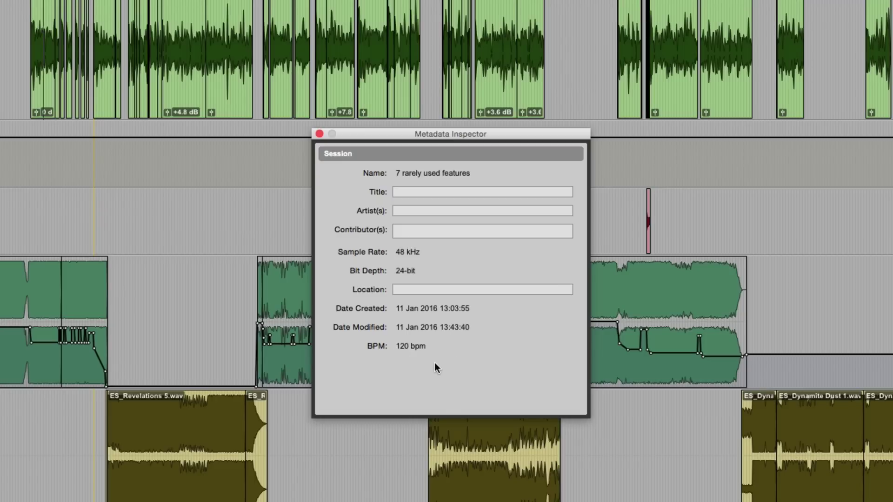
{"action": "left_click", "coordinate": [444, 289]}
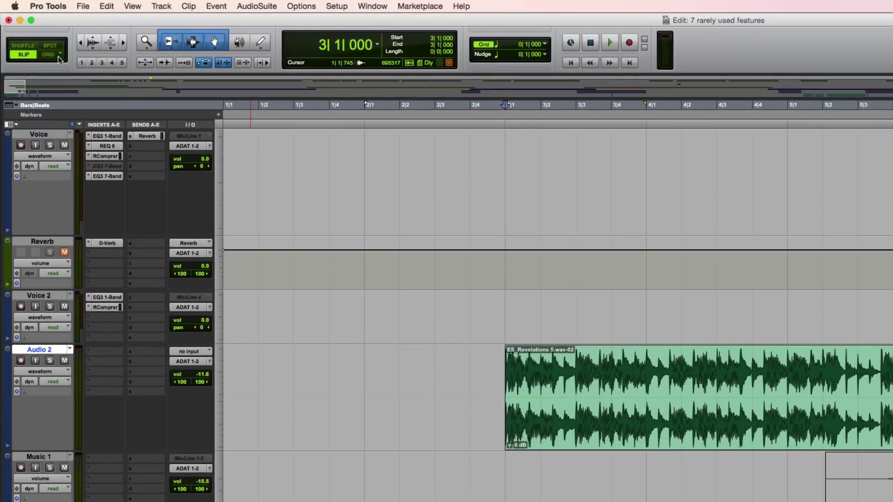
- Enable Slip mode with Grid snapping combined on top
{"action": "left_click", "coordinate": [25, 35]}
{"action": "left_click", "coordinate": [28, 56]}
{"action": "left_click", "coordinate": [47, 56], "text": "shift"}
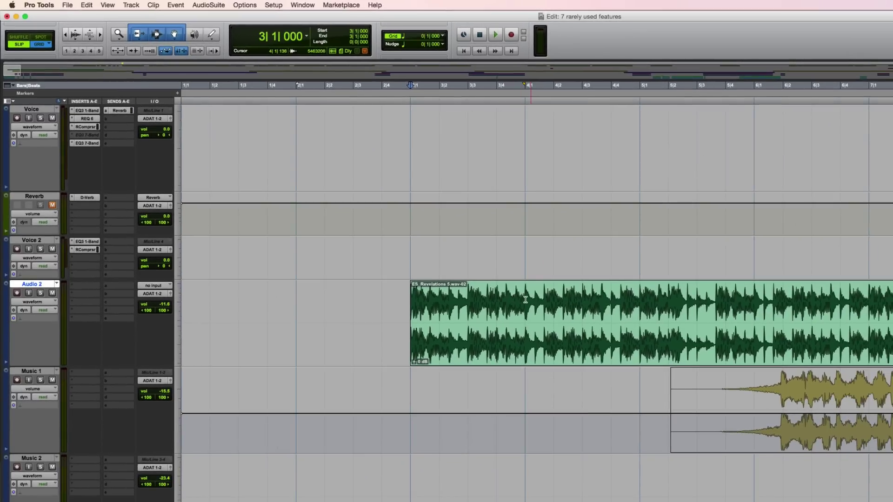
- Select a range on Audio 2 from bar 4, slide ES_Revelations earlier and trim its start to bar 3
{"action": "left_click_drag", "start_coordinate": [526, 300], "coordinate": [610, 306]}
{"action": "left_click_drag", "start_coordinate": [666, 310], "coordinate": [746, 319]}
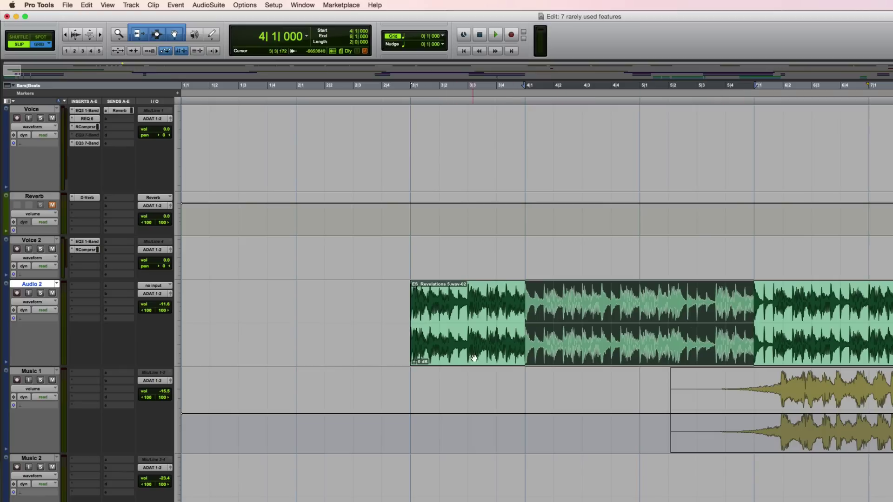
{"action": "left_click_drag", "start_coordinate": [474, 358], "coordinate": [462, 359]}
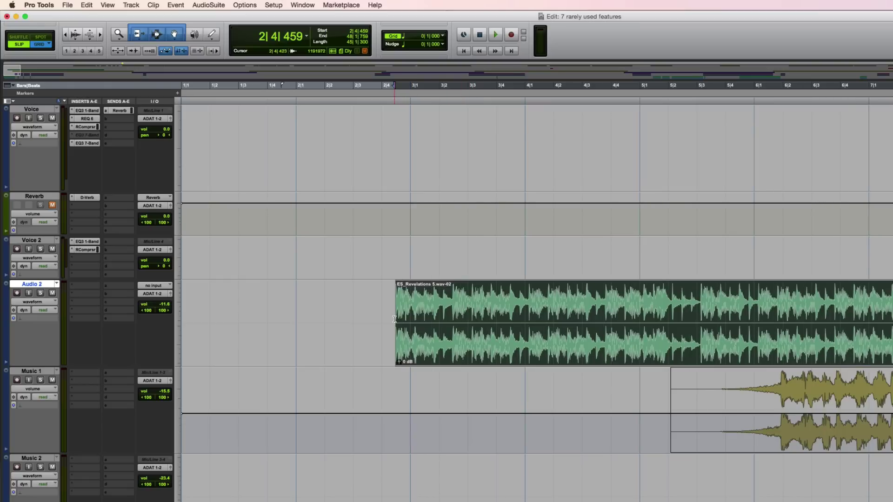
{"action": "left_click_drag", "start_coordinate": [398, 318], "coordinate": [467, 318]}
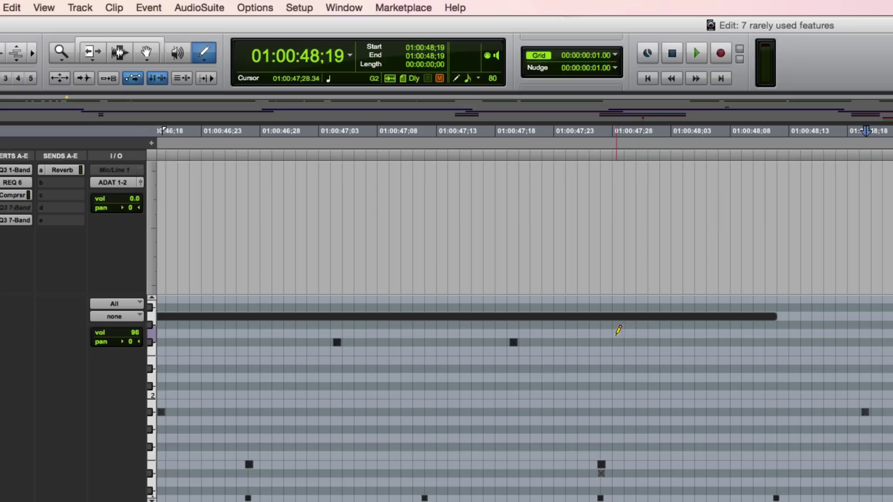
- Scroll the timeline and switch from the Pencil to the Selector tool on the Music 1 waveform
{"action": "scroll", "coordinate": [601, 331], "scroll_direction": "left", "scroll_amount": 1}
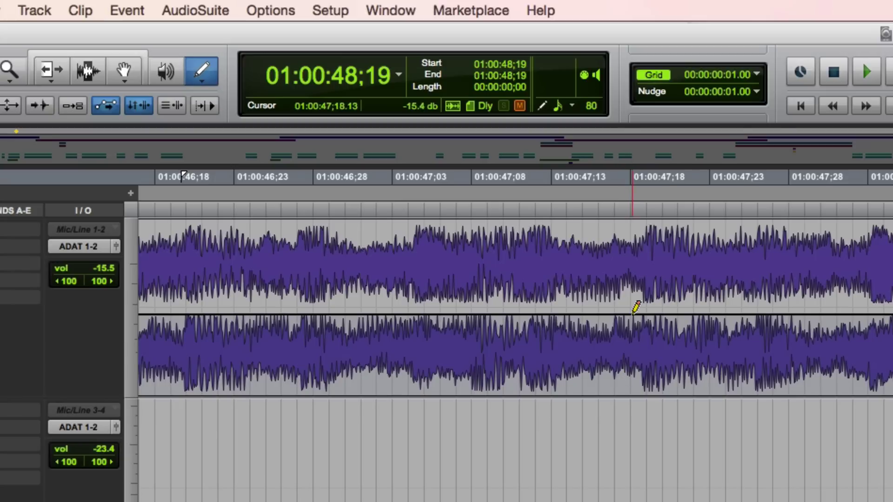
{"action": "key", "text": "F7"}
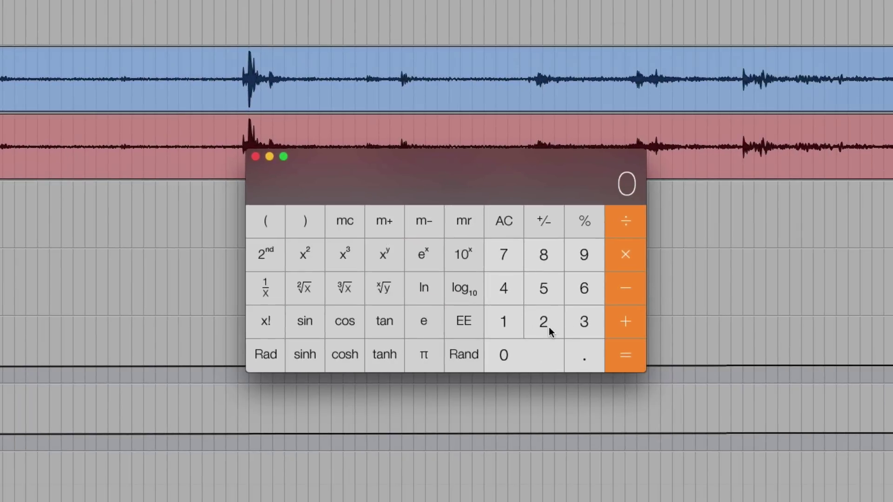
- In Calculator, compute 2^16 = 65536, then halve it to get 32768
{"action": "left_click", "coordinate": [549, 327]}
{"action": "left_click", "coordinate": [398, 260]}
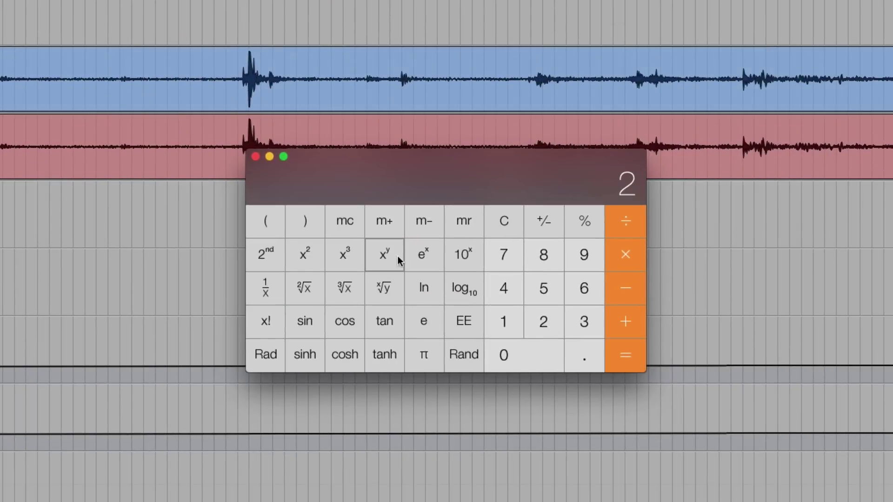
{"action": "left_click", "coordinate": [498, 328]}
{"action": "left_click", "coordinate": [574, 300]}
{"action": "left_click", "coordinate": [633, 359]}
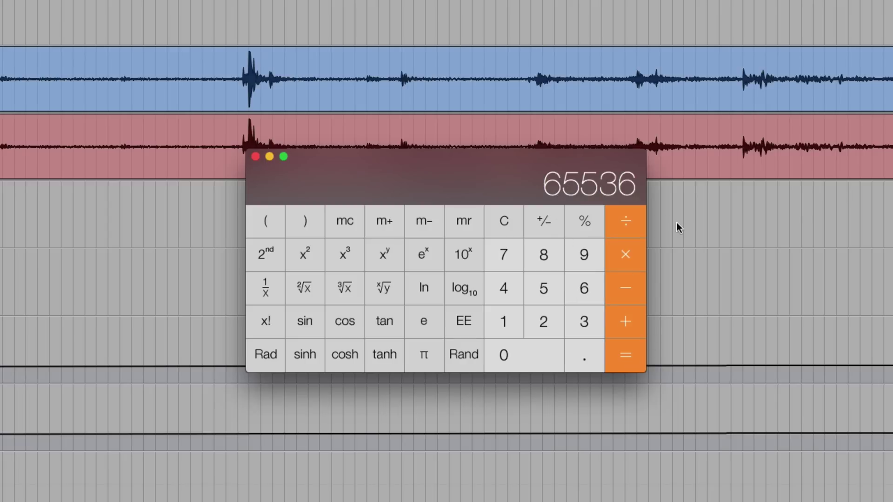
{"action": "left_click", "coordinate": [623, 222]}
{"action": "left_click", "coordinate": [543, 321]}
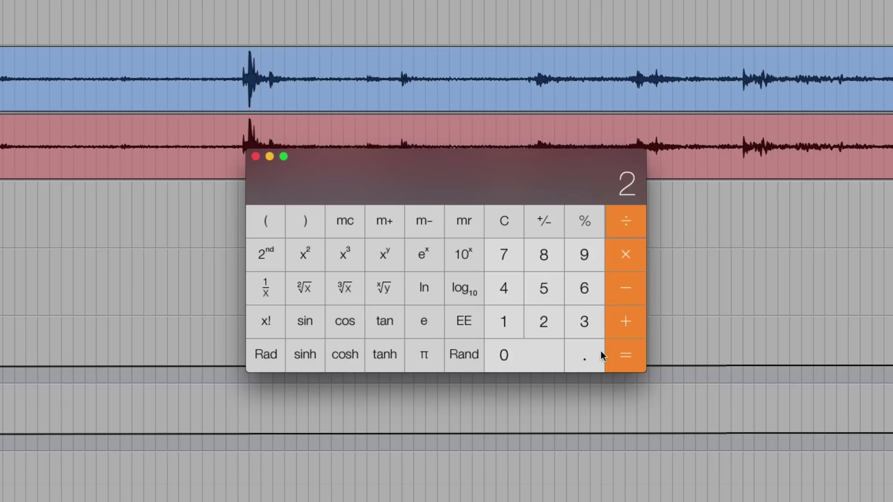
{"action": "left_click", "coordinate": [637, 354]}
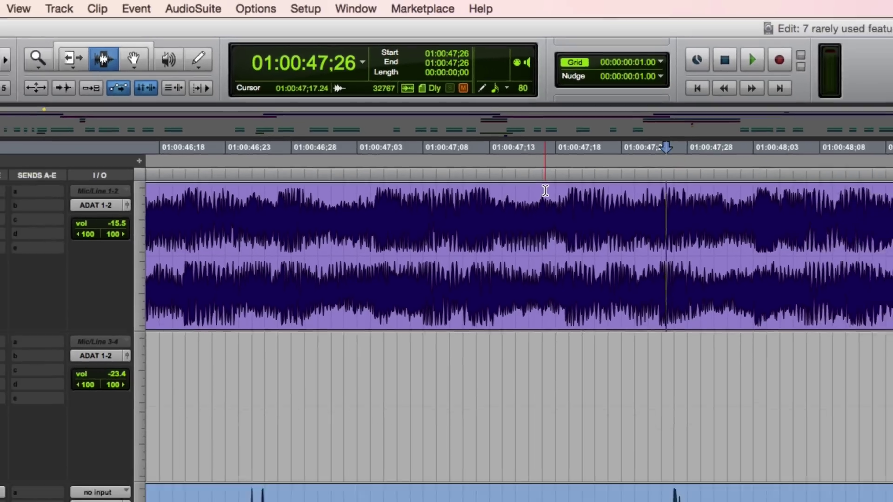
- Change the session bit depth to 24 Bit in Session Setup
{"action": "key", "text": "super+KP_2"}
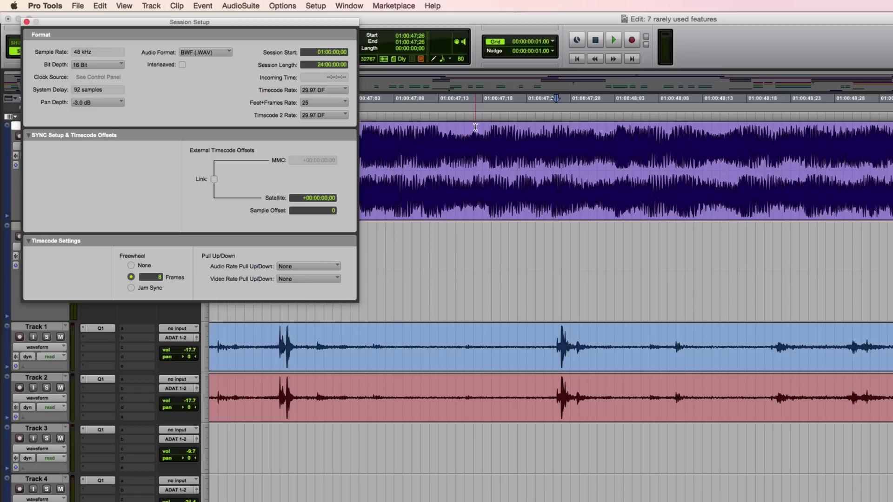
{"action": "left_click", "coordinate": [101, 66]}
{"action": "left_click", "coordinate": [98, 76]}
{"action": "left_click", "coordinate": [26, 22]}
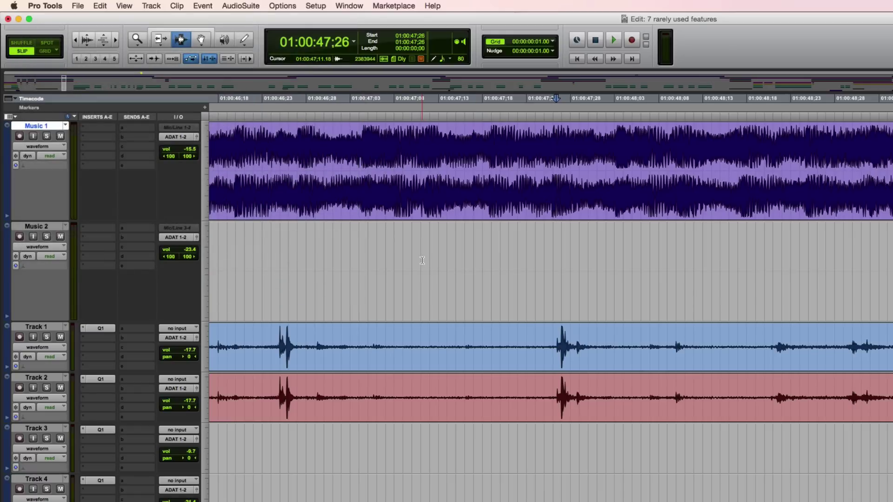
- Clear Calculator, compute 2^24 = 16777216, then halve it to 8388608
{"action": "key", "text": "super+Tab"}
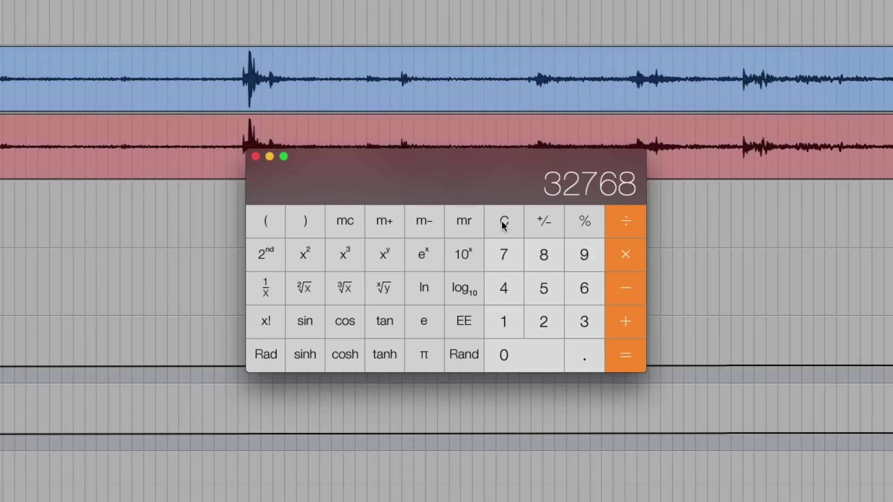
{"action": "left_click", "coordinate": [501, 222]}
{"action": "left_click", "coordinate": [554, 324]}
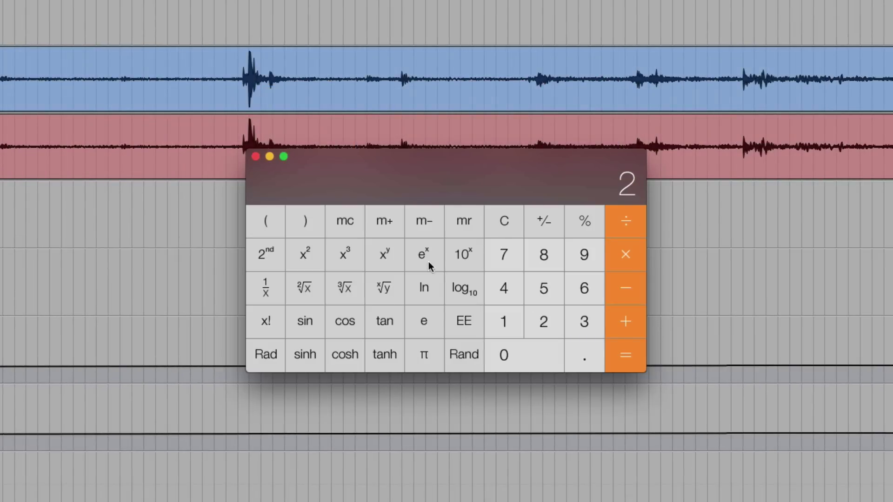
{"action": "left_click", "coordinate": [403, 259]}
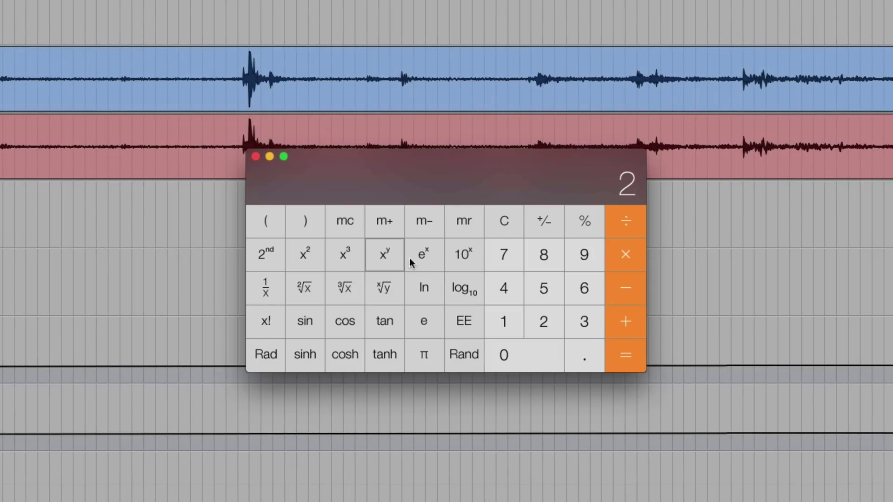
{"action": "left_click", "coordinate": [510, 292]}
{"action": "left_click", "coordinate": [618, 355]}
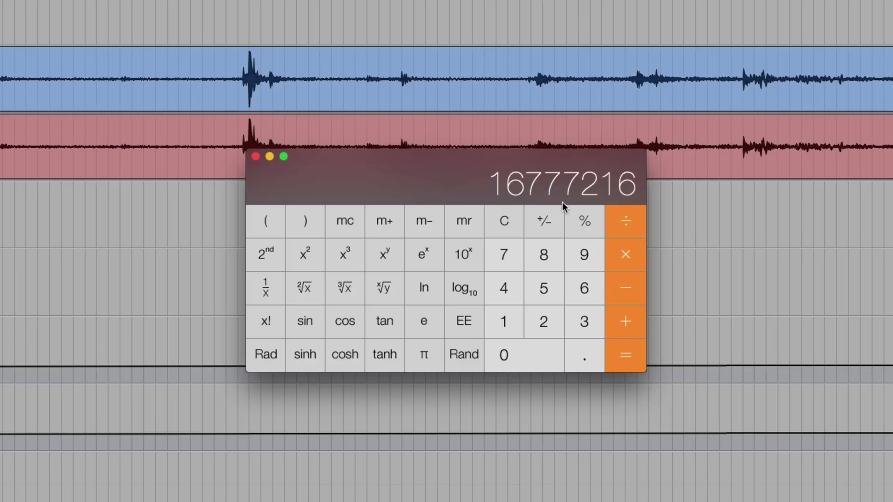
{"action": "left_click", "coordinate": [626, 225]}
{"action": "left_click", "coordinate": [542, 323]}
{"action": "left_click", "coordinate": [635, 362]}
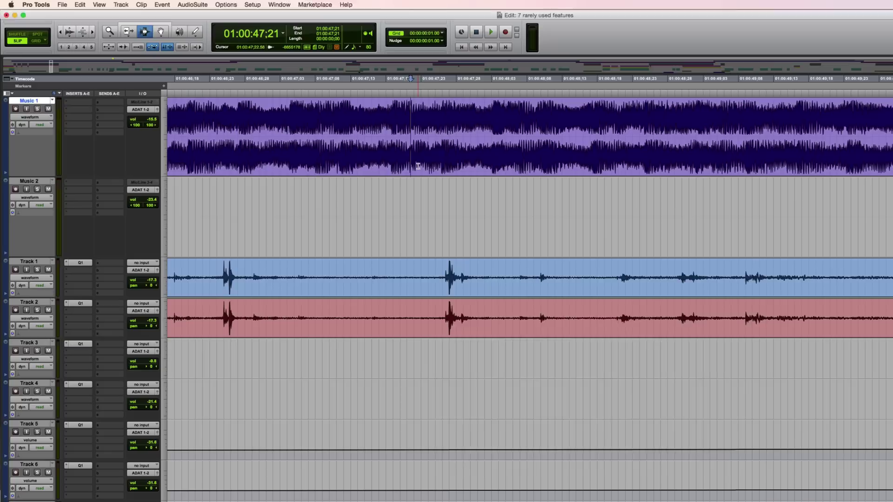
- Set the session Bit Depth to 32 Bit Float in Session Setup
{"action": "key", "text": "super+Tab"}
{"action": "key", "text": "super+Tab"}
{"action": "key", "text": "super+2"}
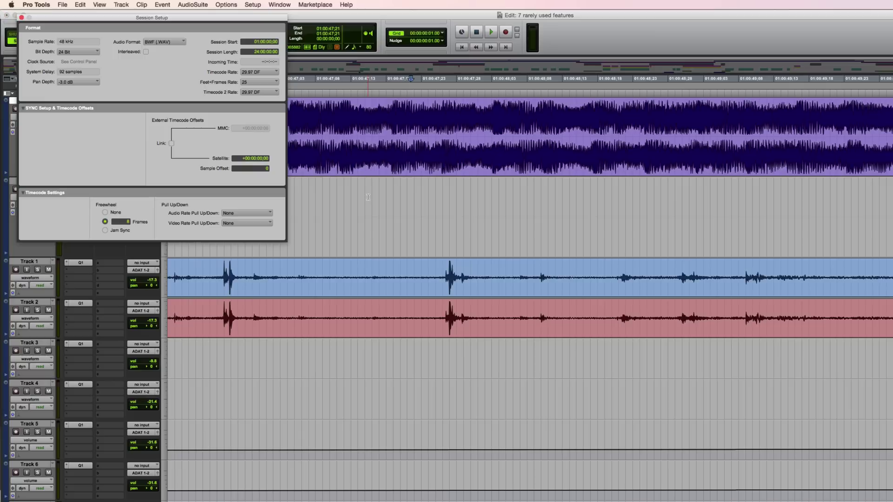
{"action": "left_click", "coordinate": [78, 51]}
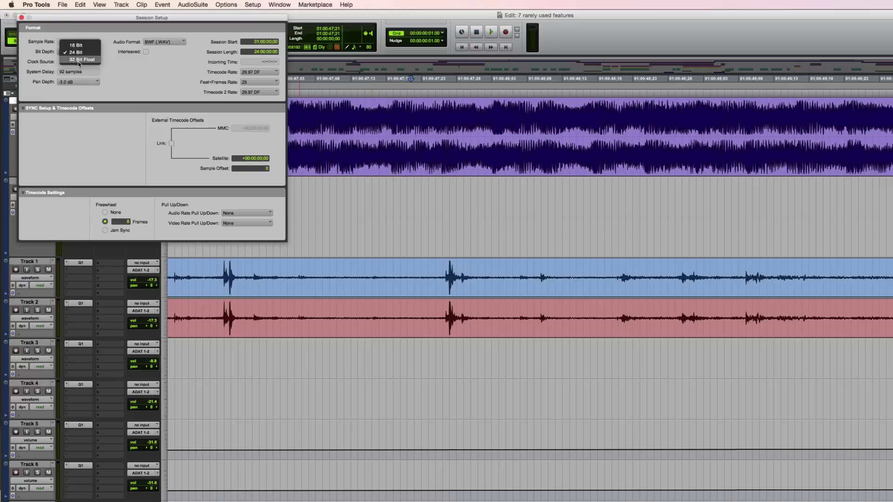
{"action": "left_click", "coordinate": [78, 51]}
{"action": "key", "text": "super+2"}
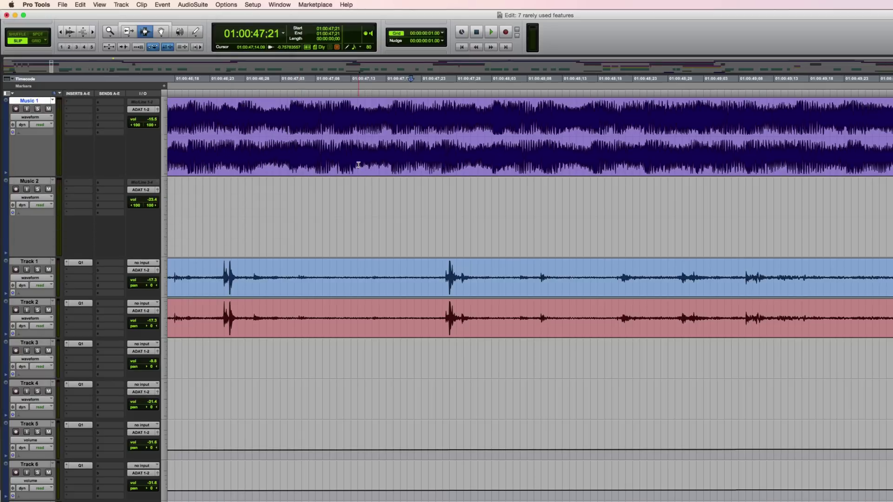